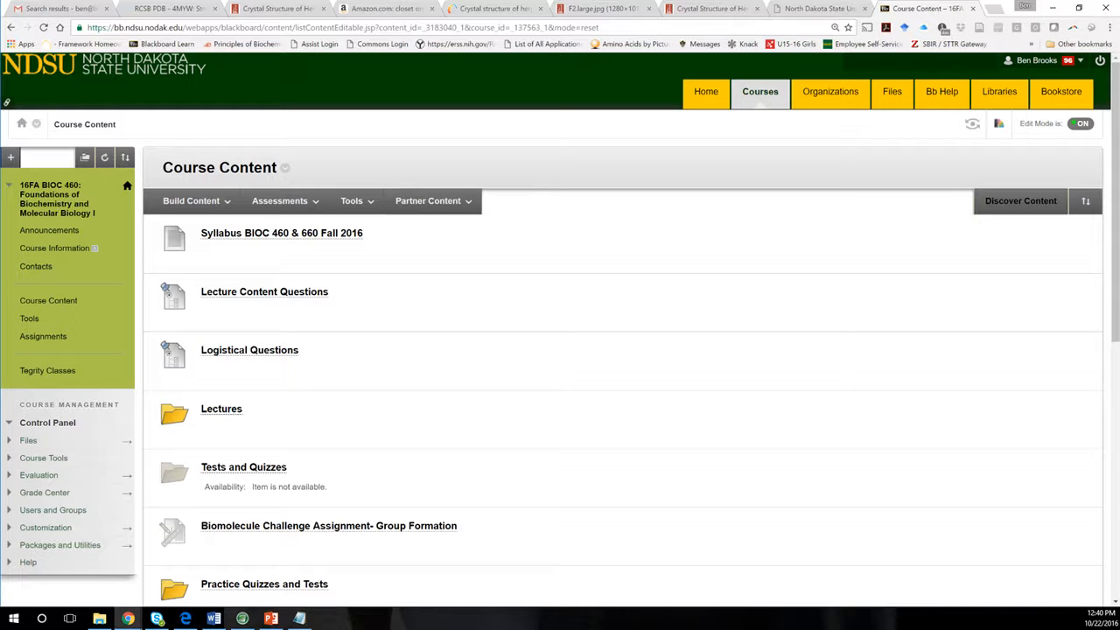
# Search the web for "ucsf chimera" and open the UCSF Chimera home page.
pyautogui.click(813, 11)
pyautogui.click(673, 26)
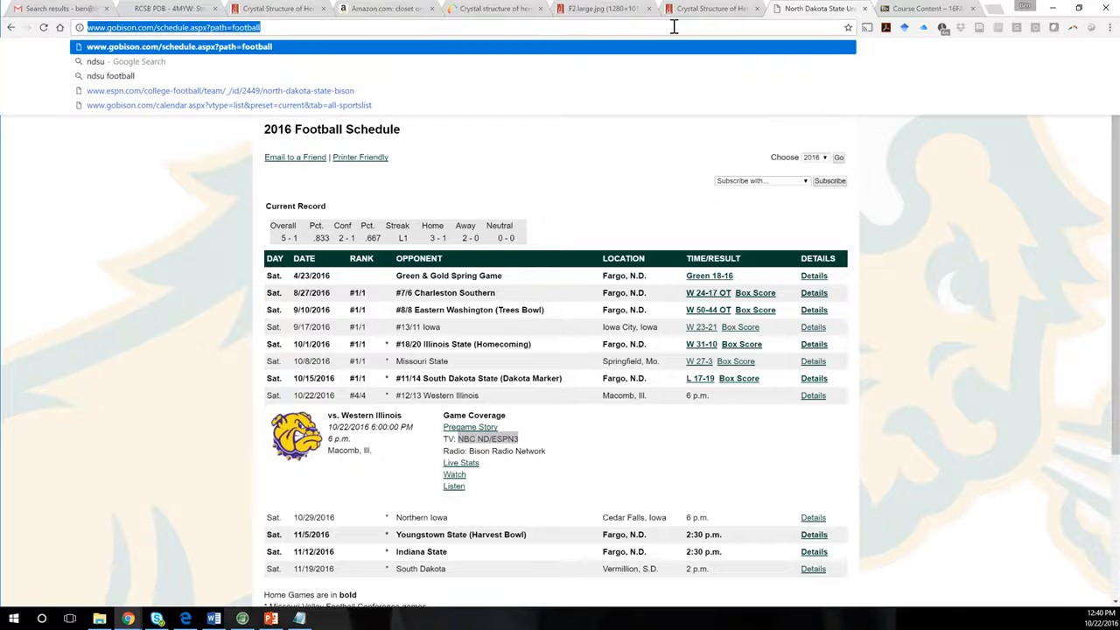
pyautogui.write('ucsf')
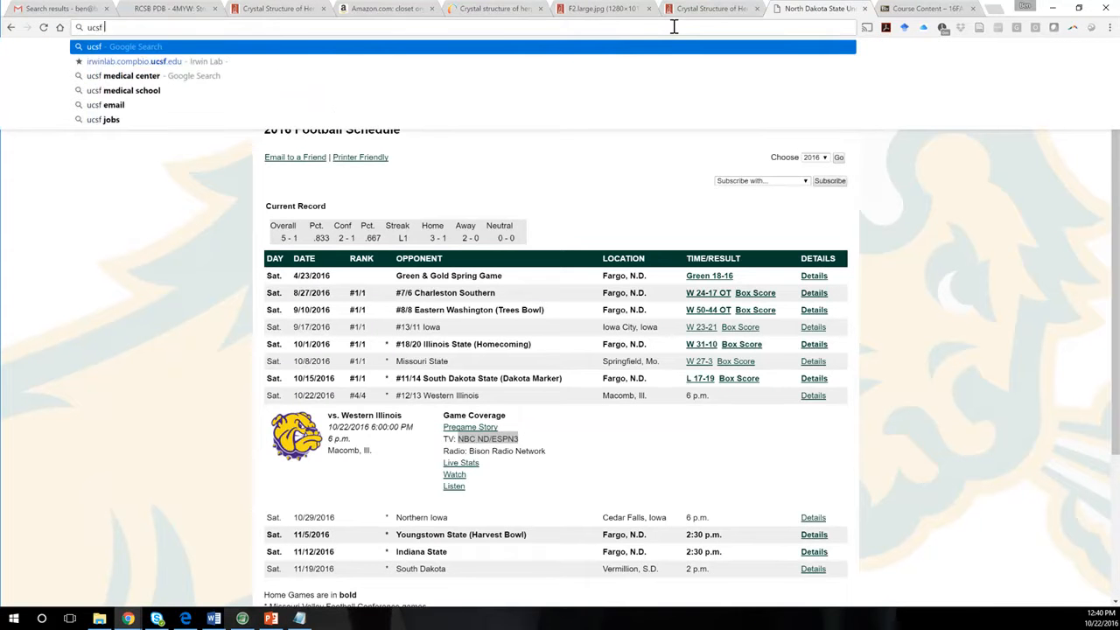
pyautogui.write(' chimera')
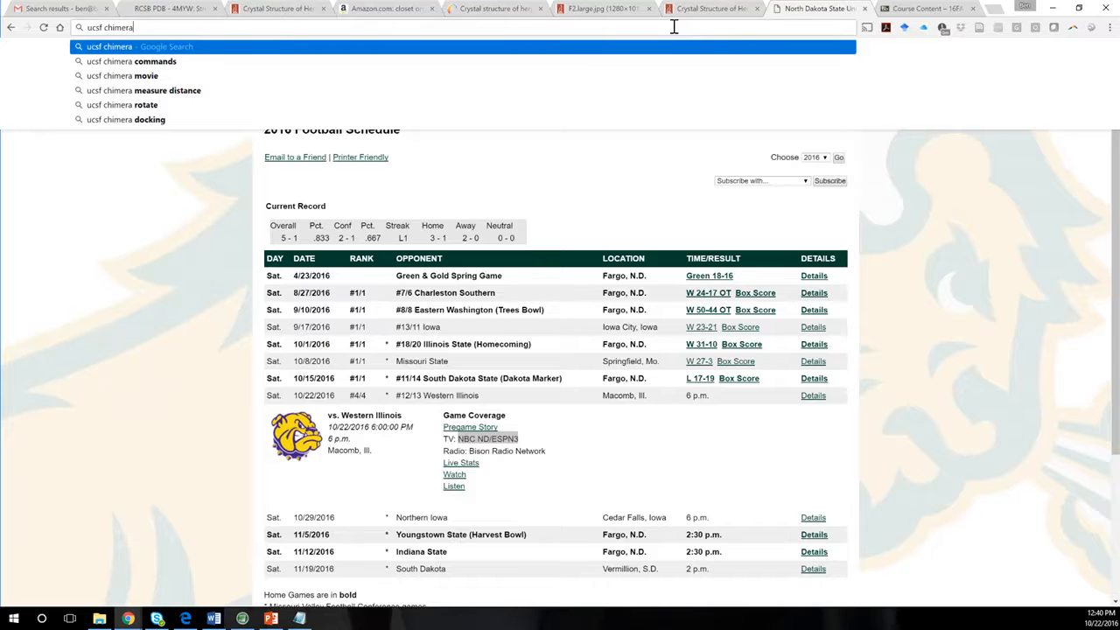
pyautogui.press('Return')
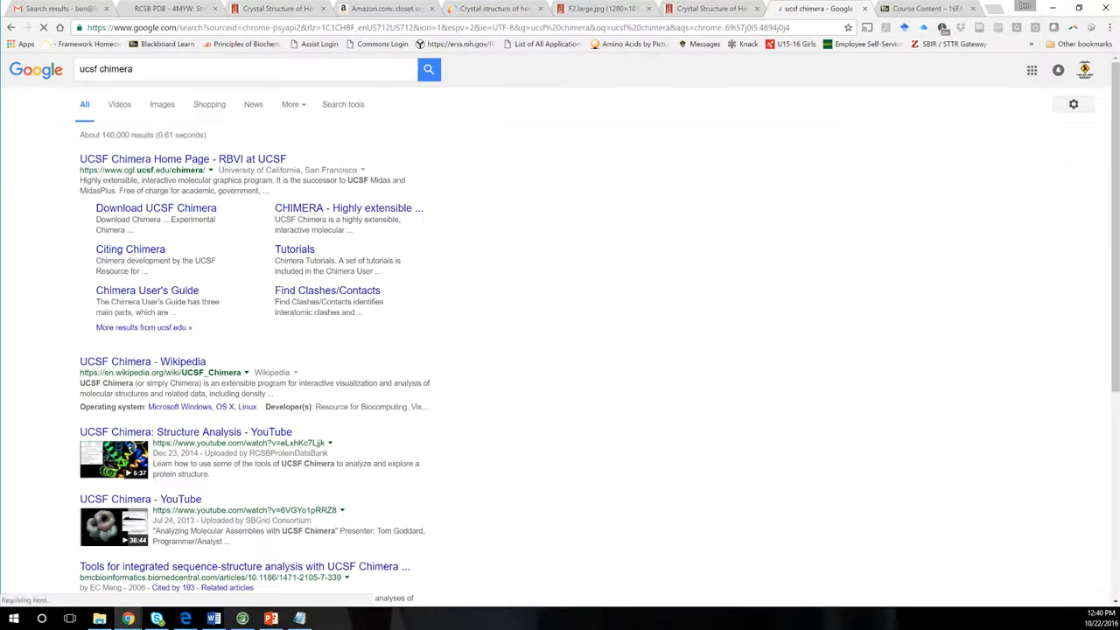
pyautogui.click(138, 161)
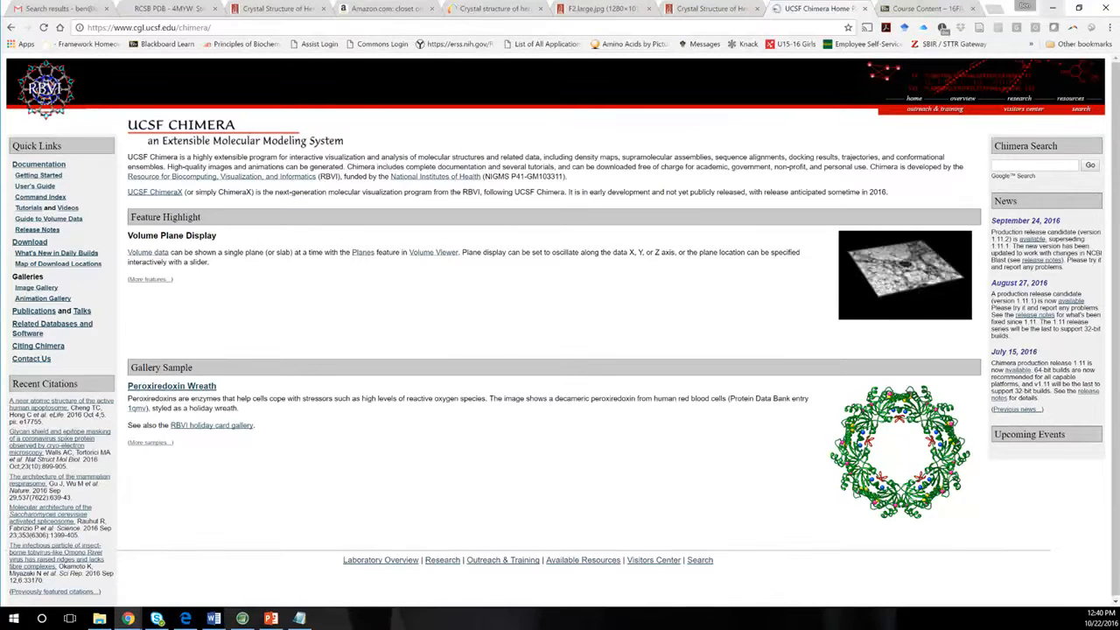
# Open the Pymol Resources page from the course's Pymol and Molecular Flipbook folder, and minimise the browser after viewing it.
pyautogui.click(928, 8)
pyautogui.scroll(-2, 613, 367)
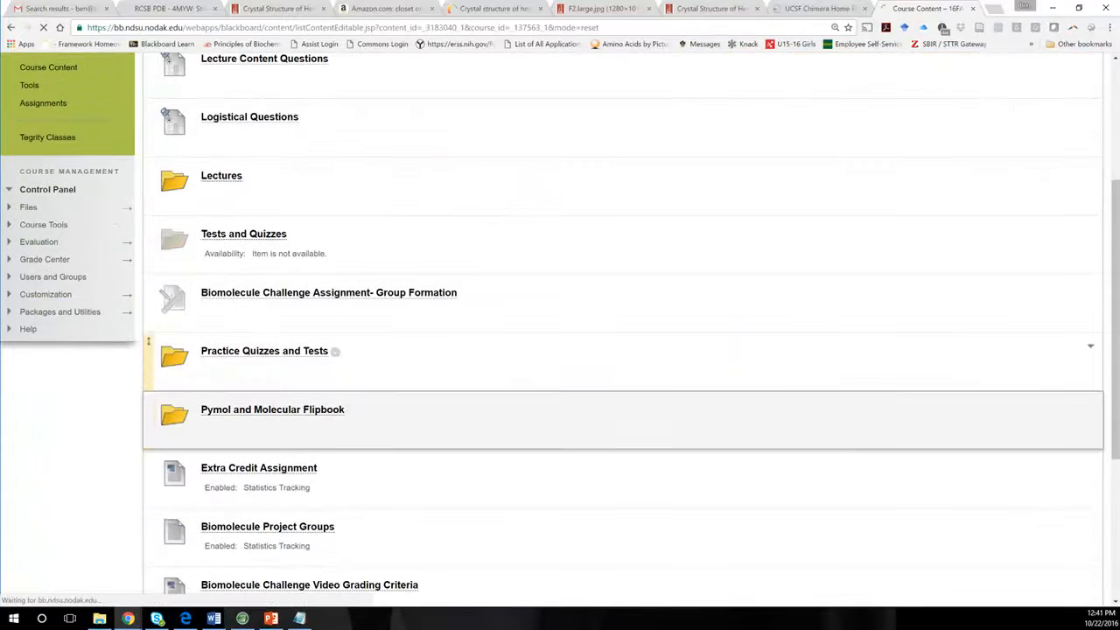
pyautogui.click(272, 409)
pyautogui.scroll(-1, 613, 315)
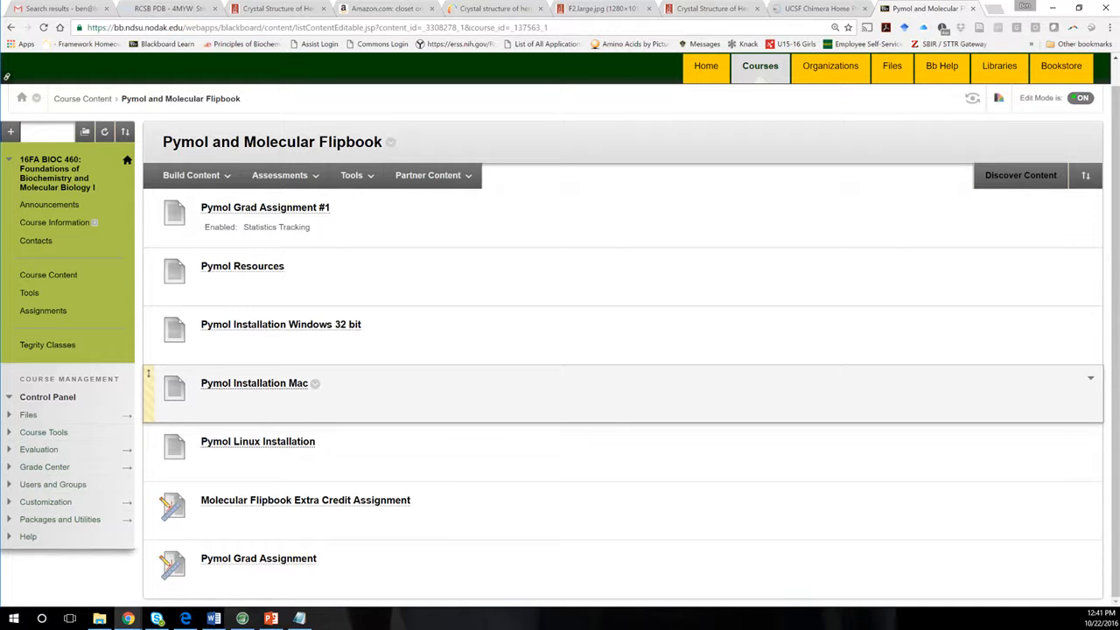
pyautogui.scroll(1, 263, 385)
pyautogui.click(244, 291)
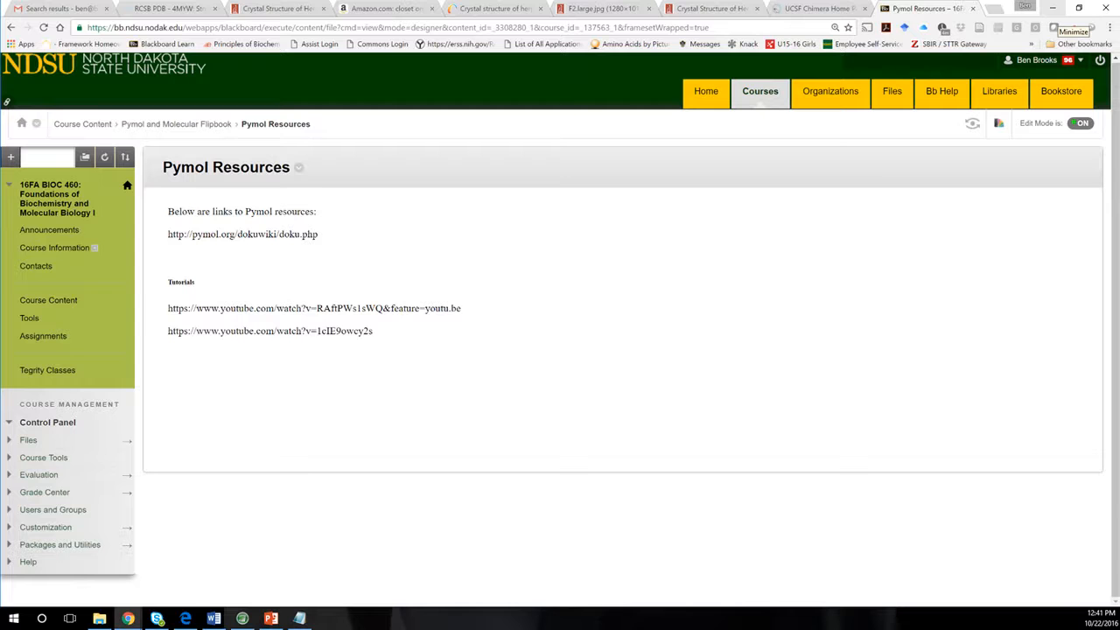
pyautogui.click(1052, 9)
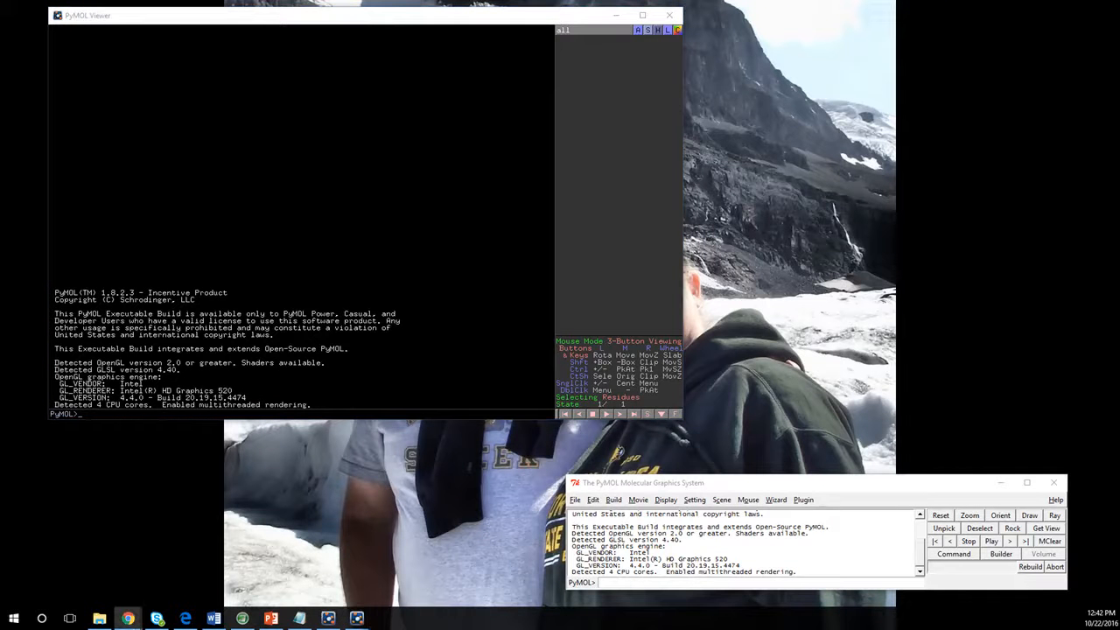
# Return to the browser, search the RCSB Protein Data Bank for "herpes gD e317", and look through the matching structures.
pyautogui.click(127, 618)
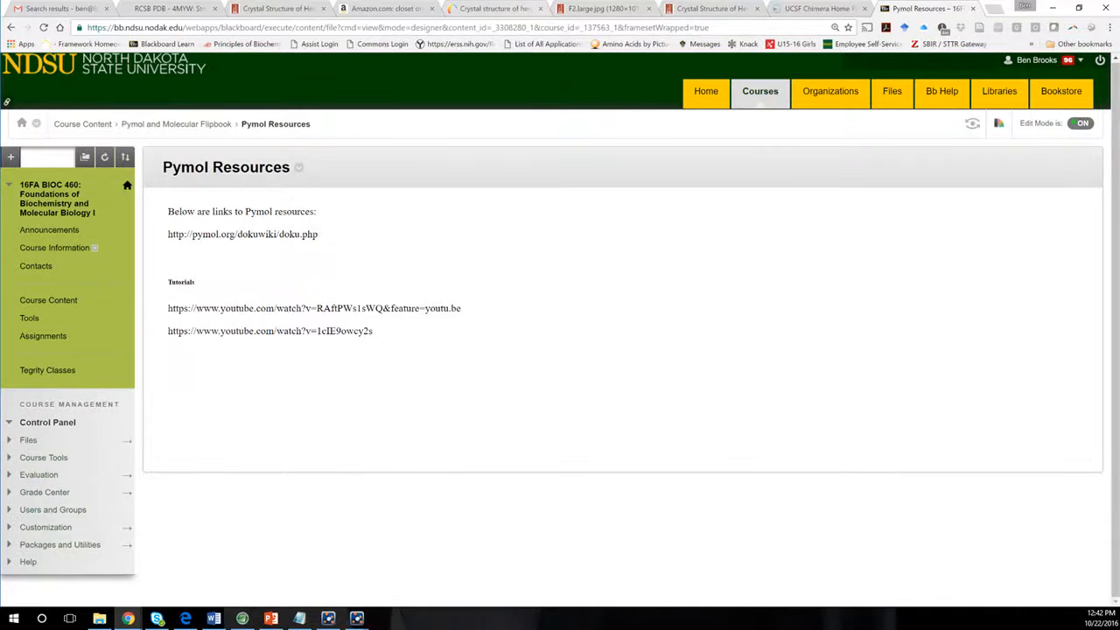
pyautogui.click(499, 9)
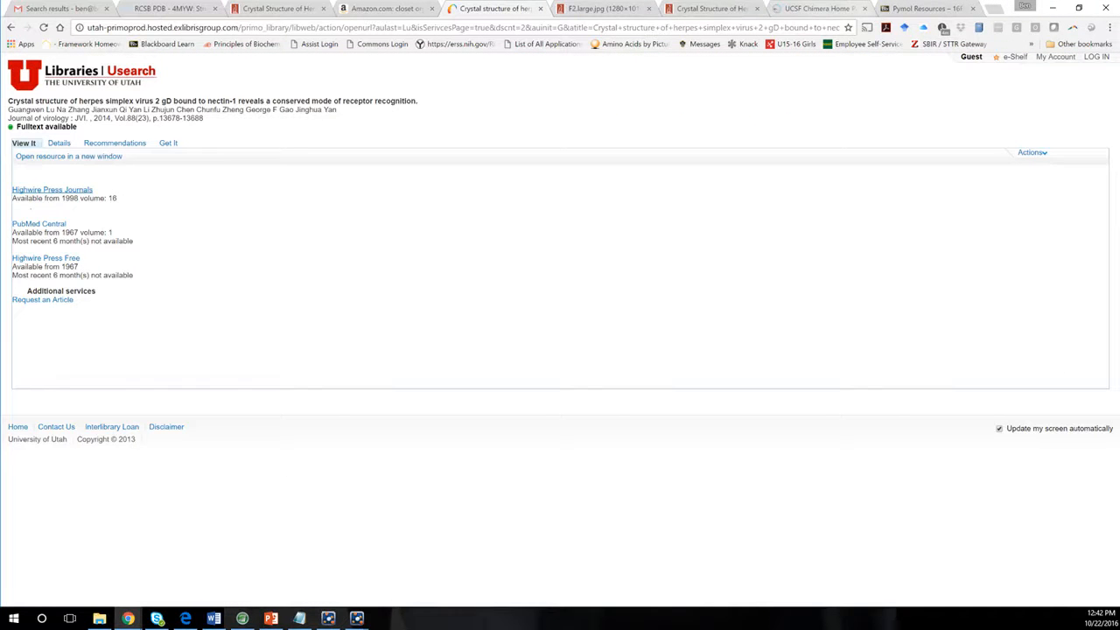
pyautogui.click(197, 8)
pyautogui.scroll(3, 560, 350)
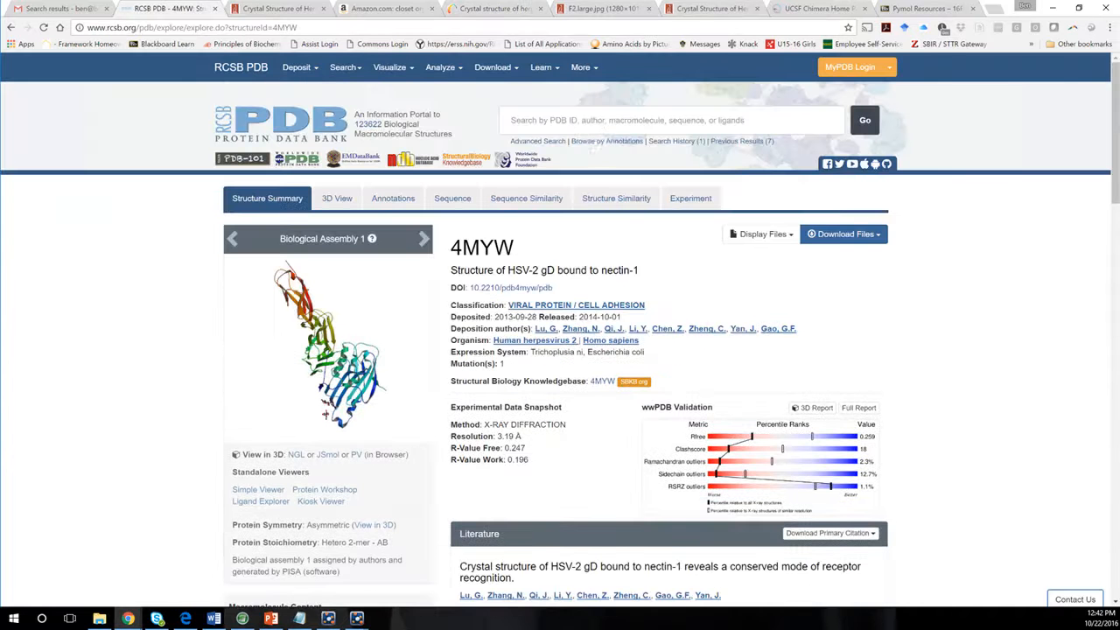
pyautogui.click(595, 129)
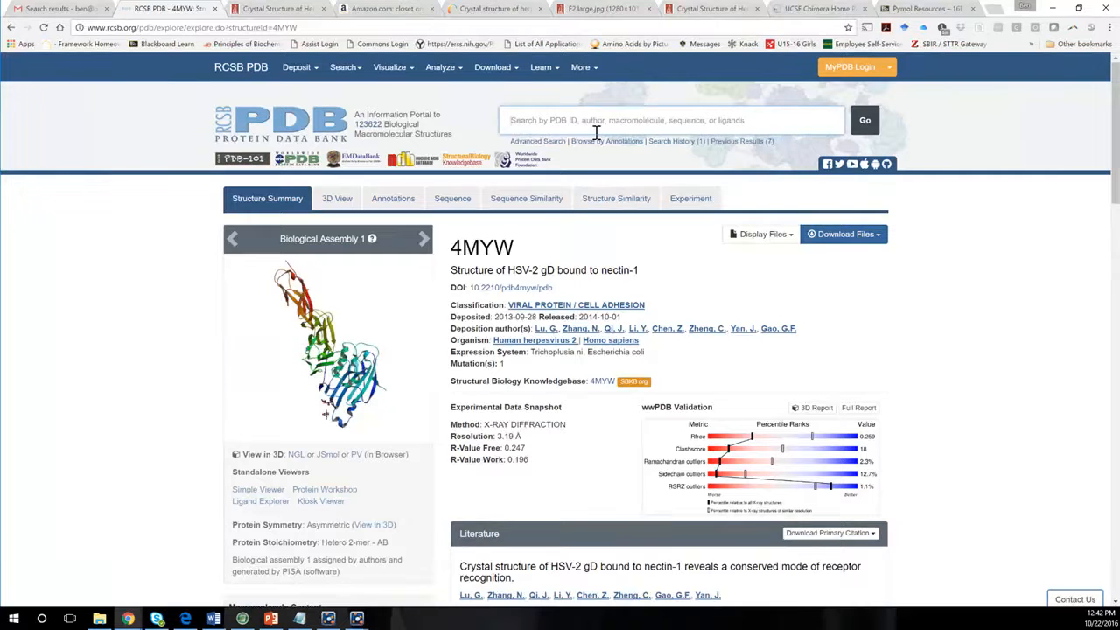
pyautogui.write('herp')
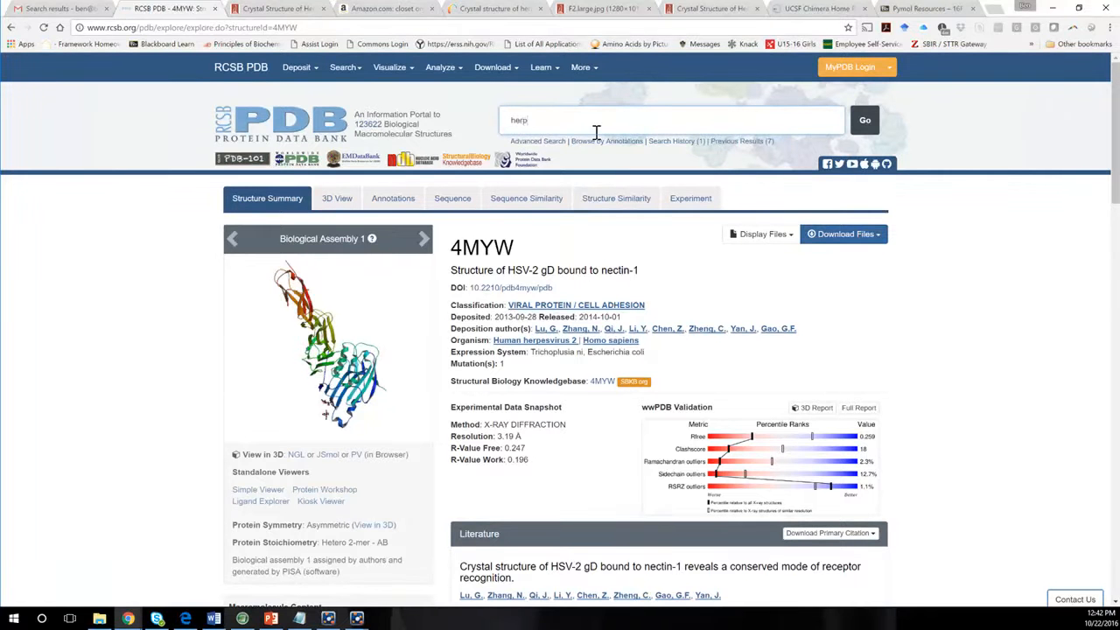
pyautogui.write('es gD e317')
pyautogui.press('Return')
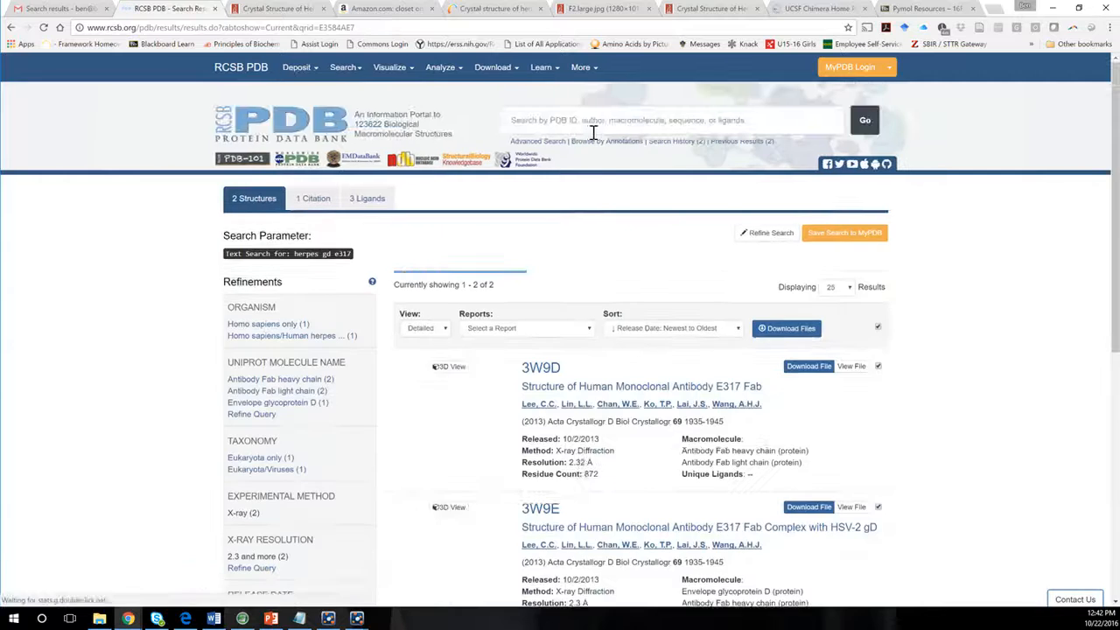
pyautogui.scroll(-4, 593, 304)
pyautogui.scroll(2, 593, 304)
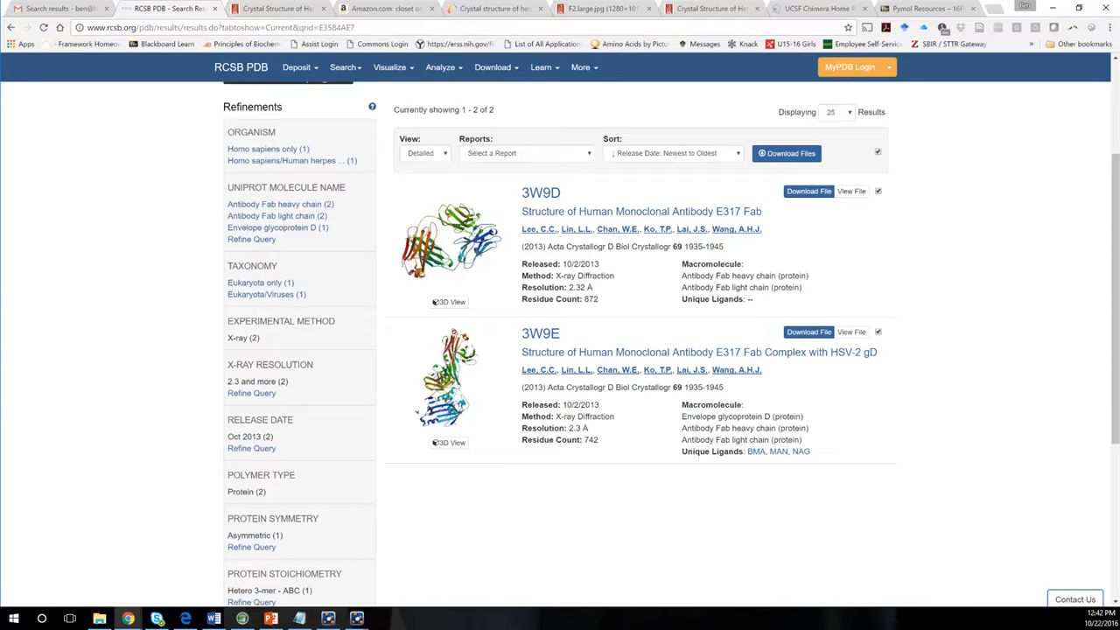
# Switch to PyMOL and load the structure 3w9D with the fetch command.
pyautogui.click(1079, 8)
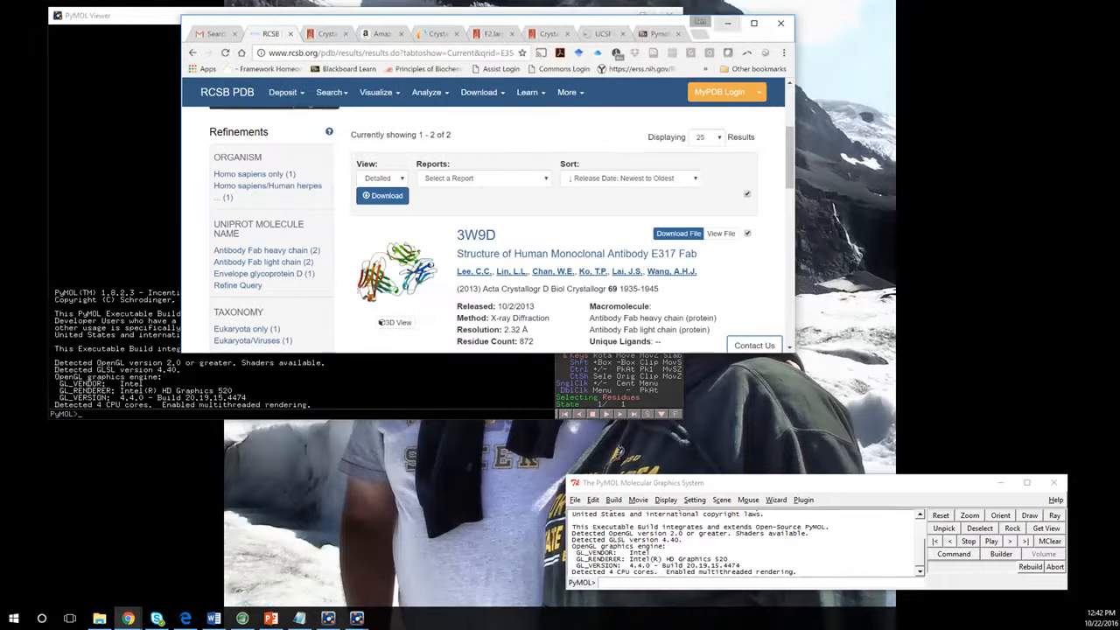
pyautogui.moveTo(713, 22); pyautogui.dragTo(713, 61)
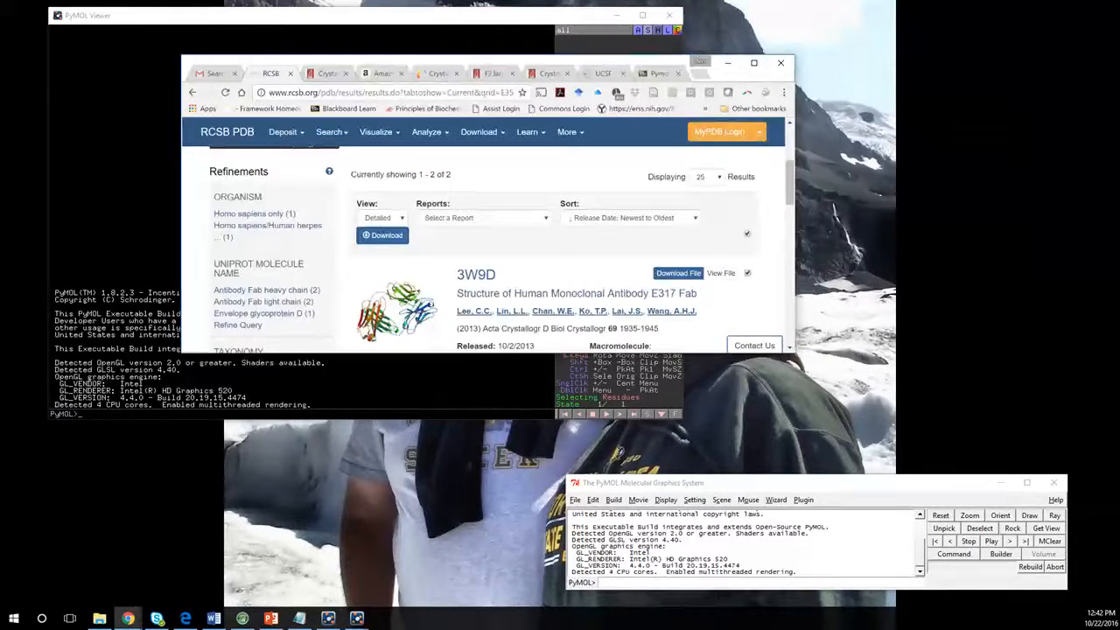
pyautogui.click(727, 62)
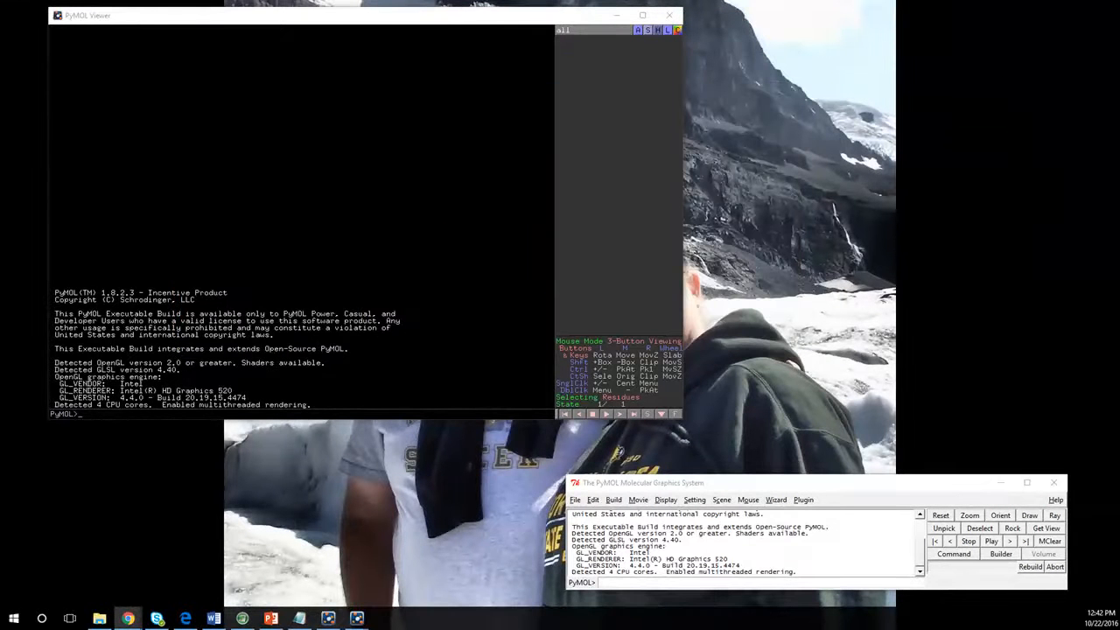
pyautogui.click(693, 583)
pyautogui.write('fetch')
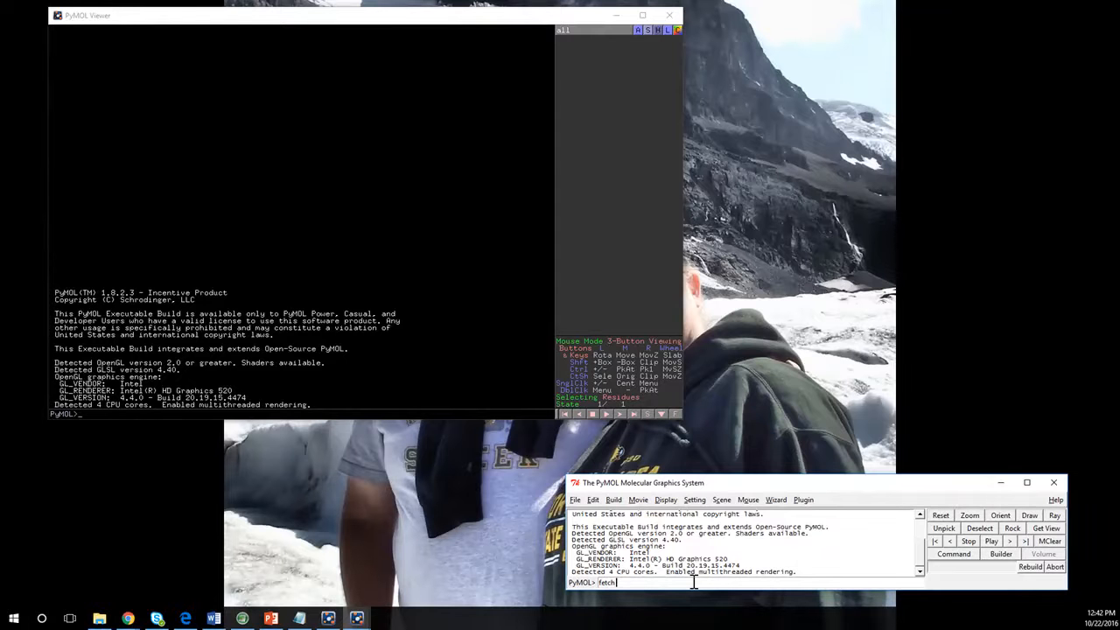
pyautogui.write(' 3w9D')
pyautogui.press('Return')
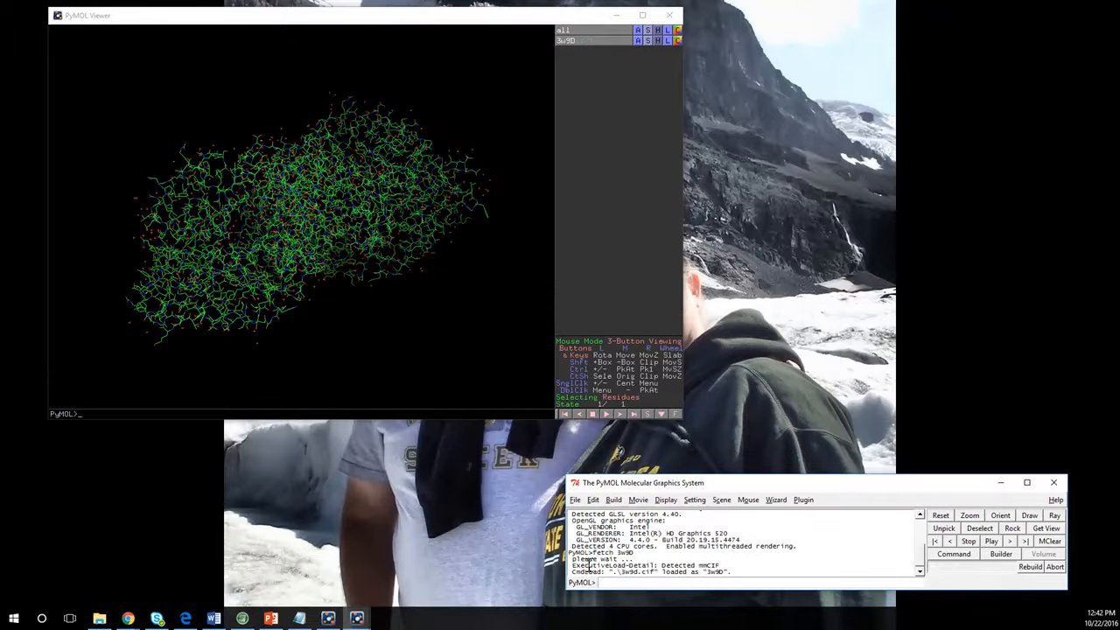
pyautogui.click(574, 499)
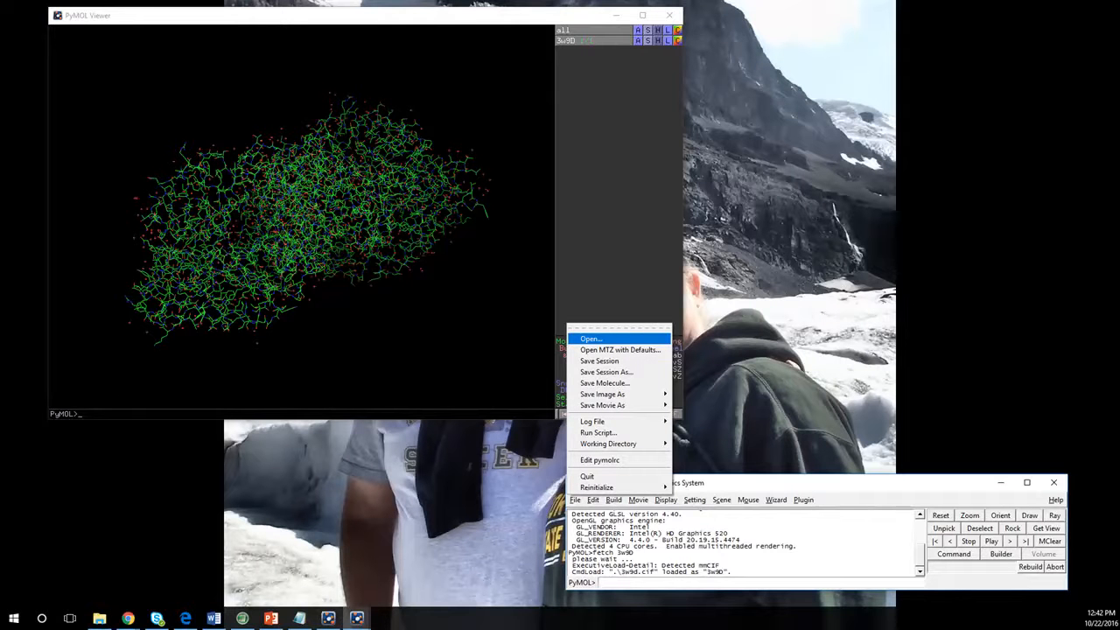
pyautogui.moveTo(612, 394)
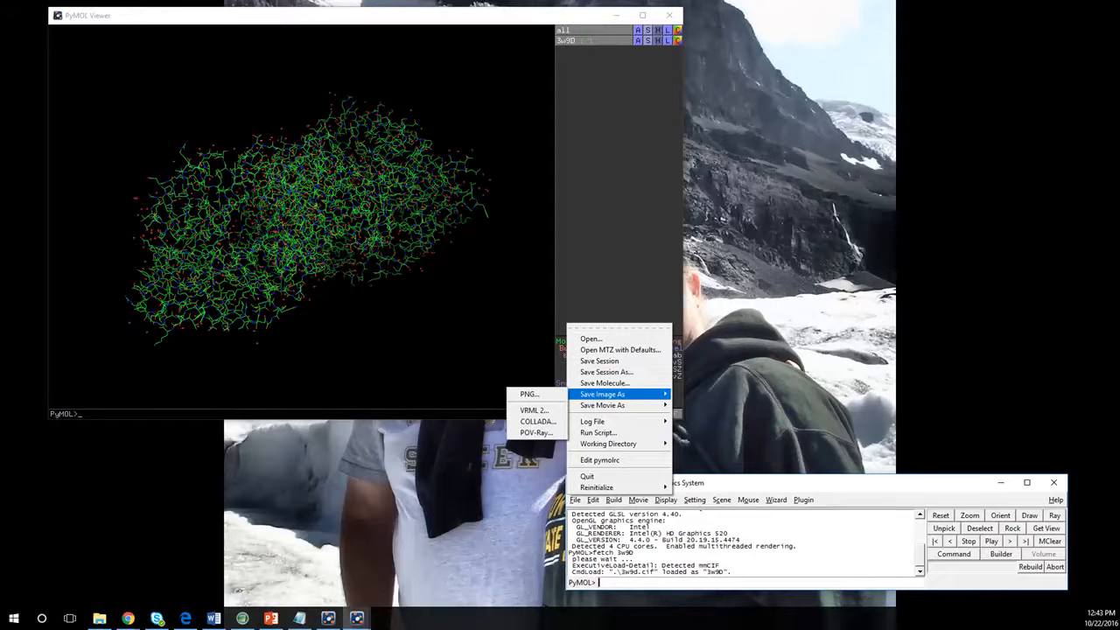
pyautogui.click(740, 531)
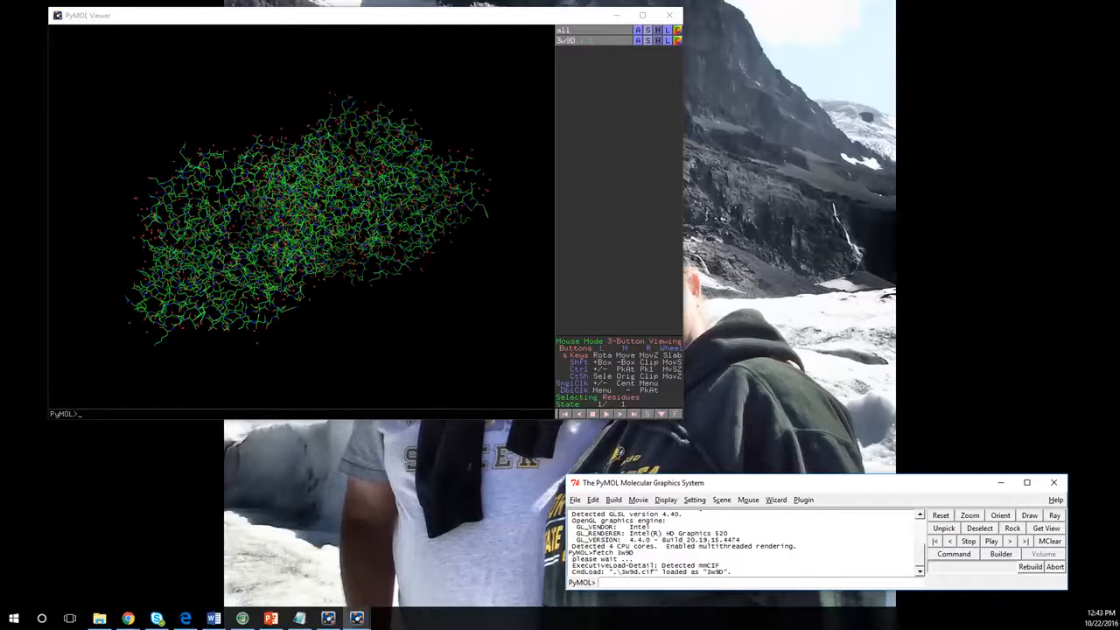
# Rotate the loaded 3w9D structure and fetch a second structure, 3w9e, into the session.
pyautogui.moveTo(302, 219); pyautogui.dragTo(351, 236)
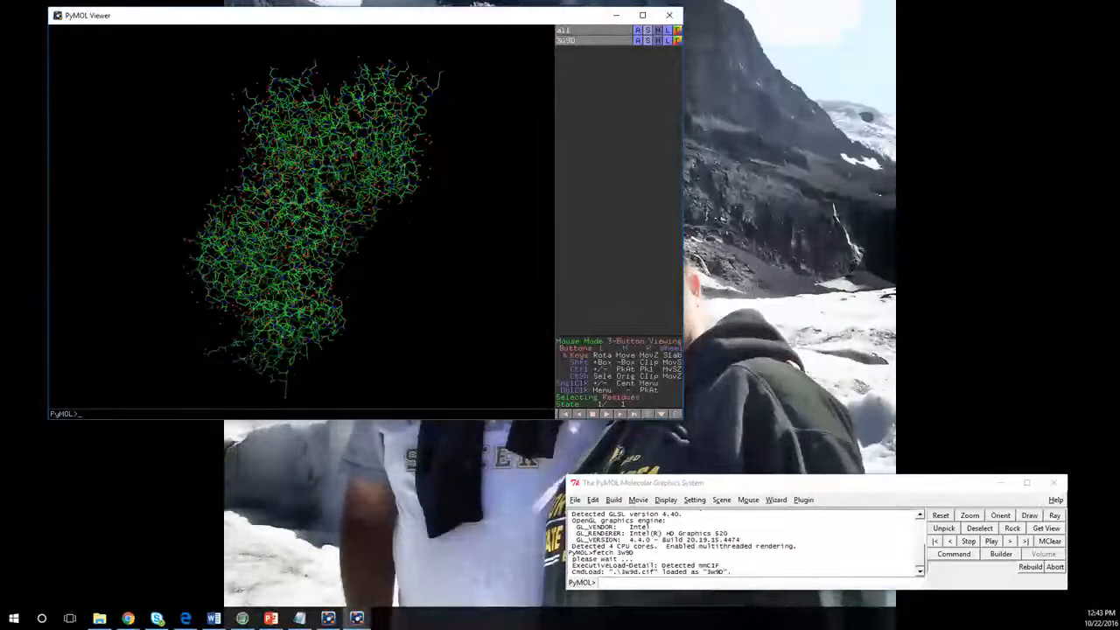
pyautogui.click(626, 582)
pyautogui.write('fetch')
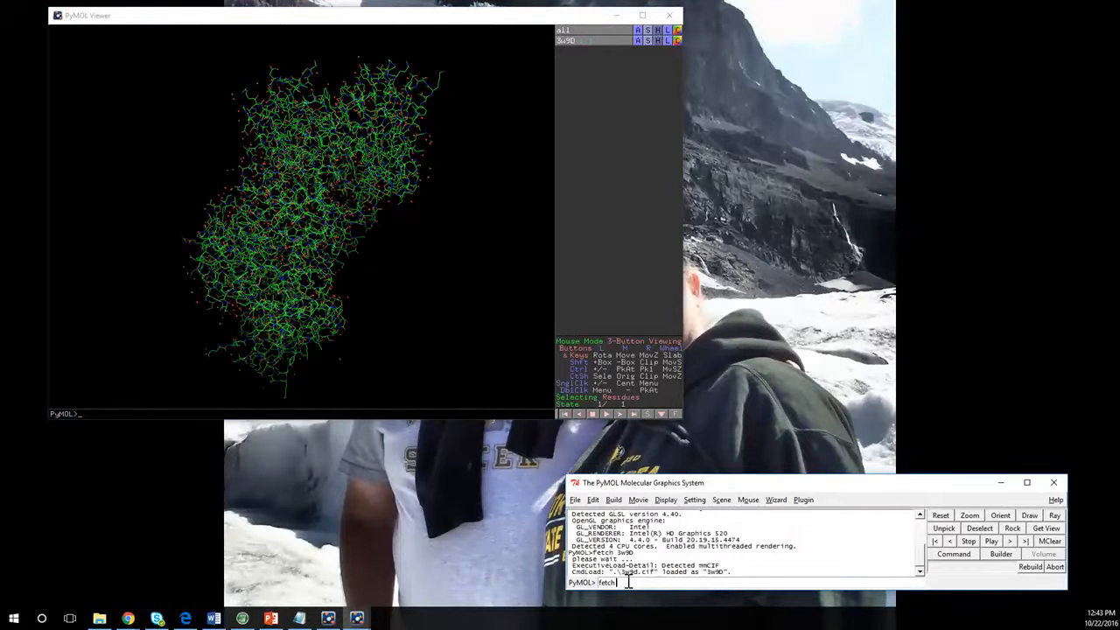
pyautogui.write(' 3w9')
pyautogui.press('Return')
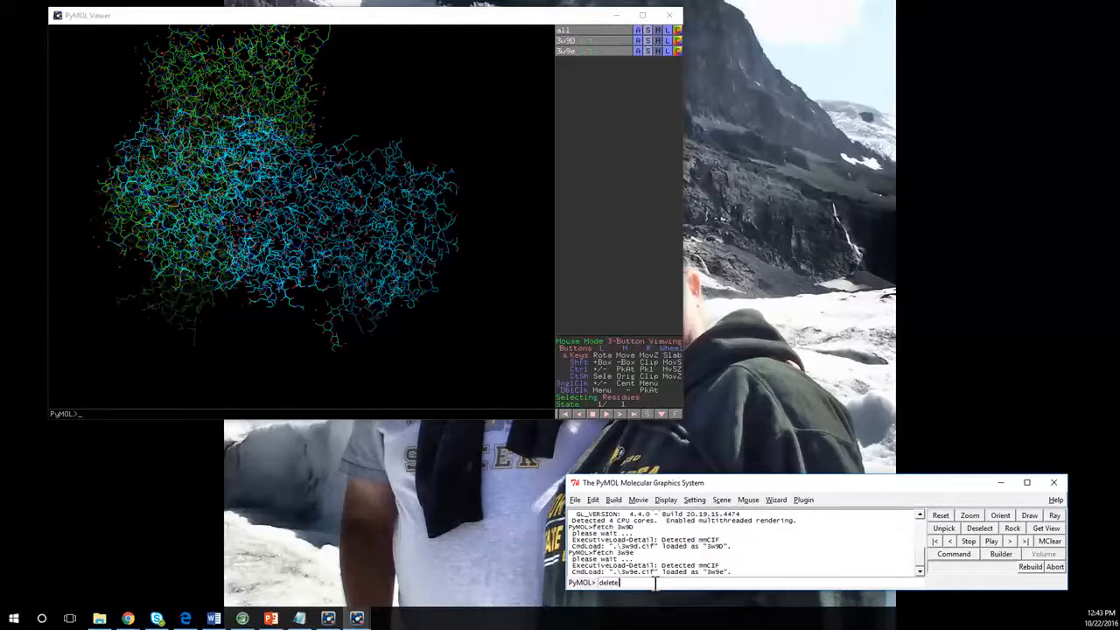
# Hide everything shown for 3w9D and remove the object with the command "delete 3w9d".
pyautogui.write('delete 3w9d')
pyautogui.click(658, 41)
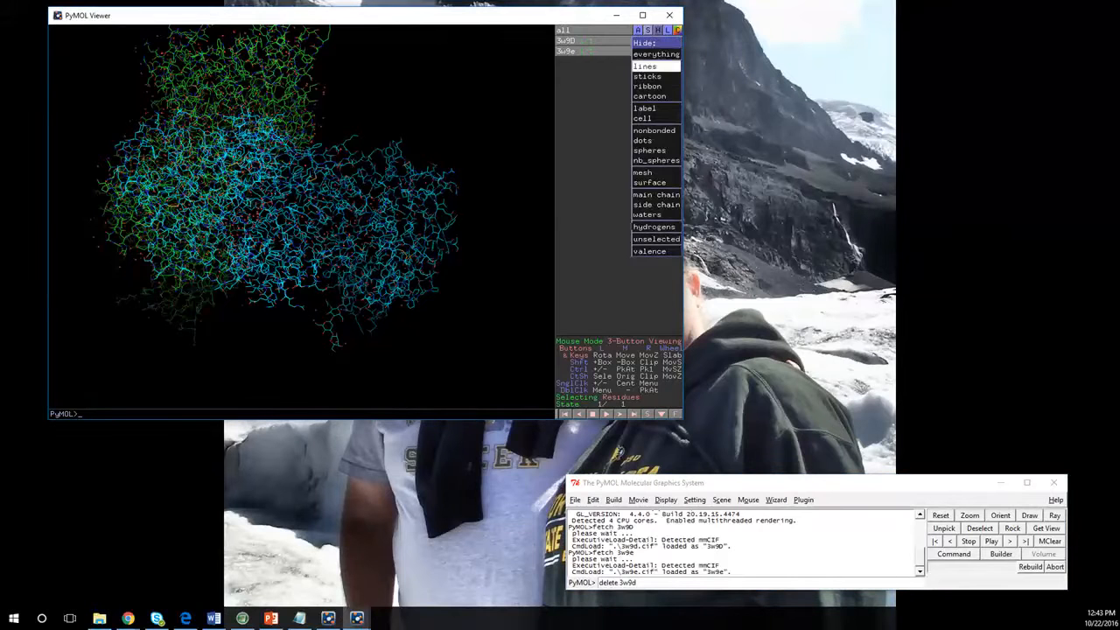
pyautogui.click(661, 54)
pyautogui.moveTo(368, 193); pyautogui.dragTo(332, 193)
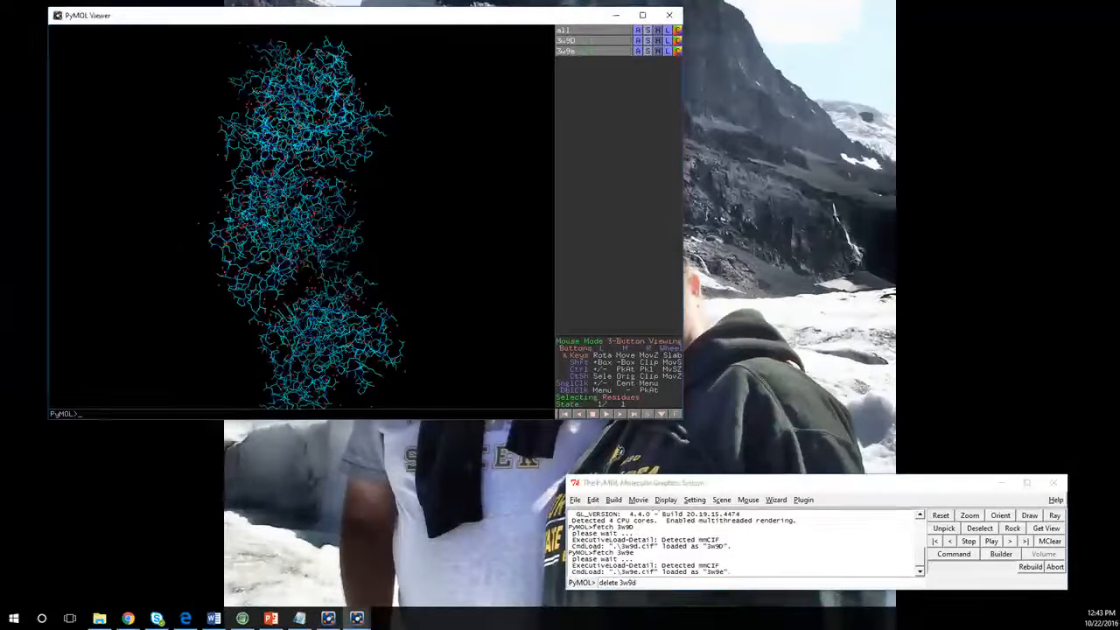
pyautogui.click(656, 580)
pyautogui.write('delete 3w9d')
pyautogui.press('Return')
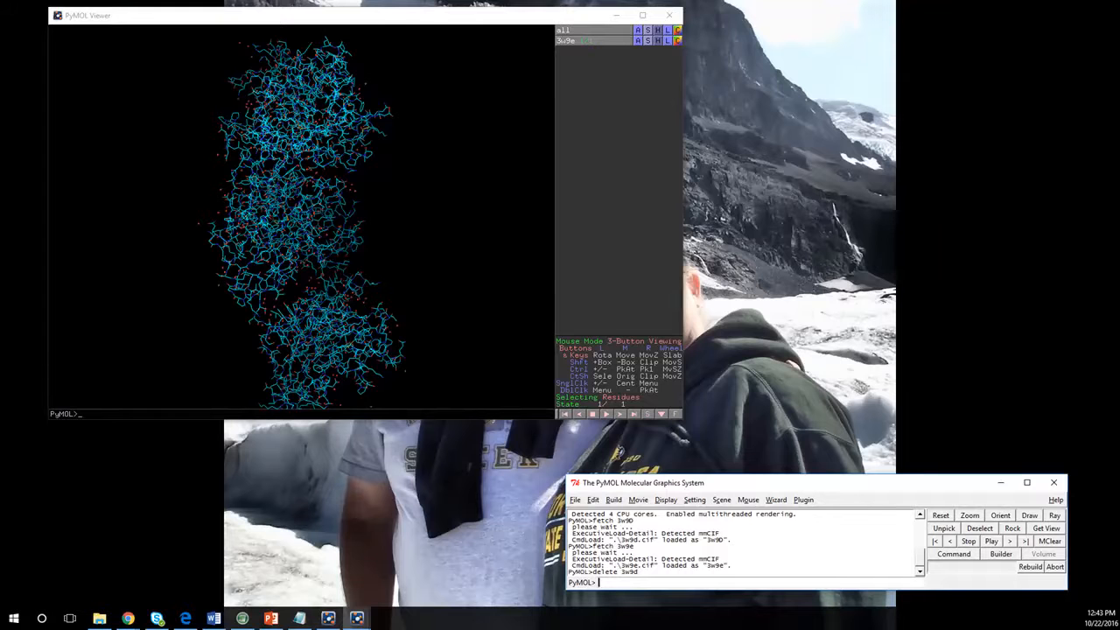
# Widen the PyMOL Viewer window and turn on the sequence display for 3w9e.
pyautogui.moveTo(682, 419); pyautogui.dragTo(786, 422)
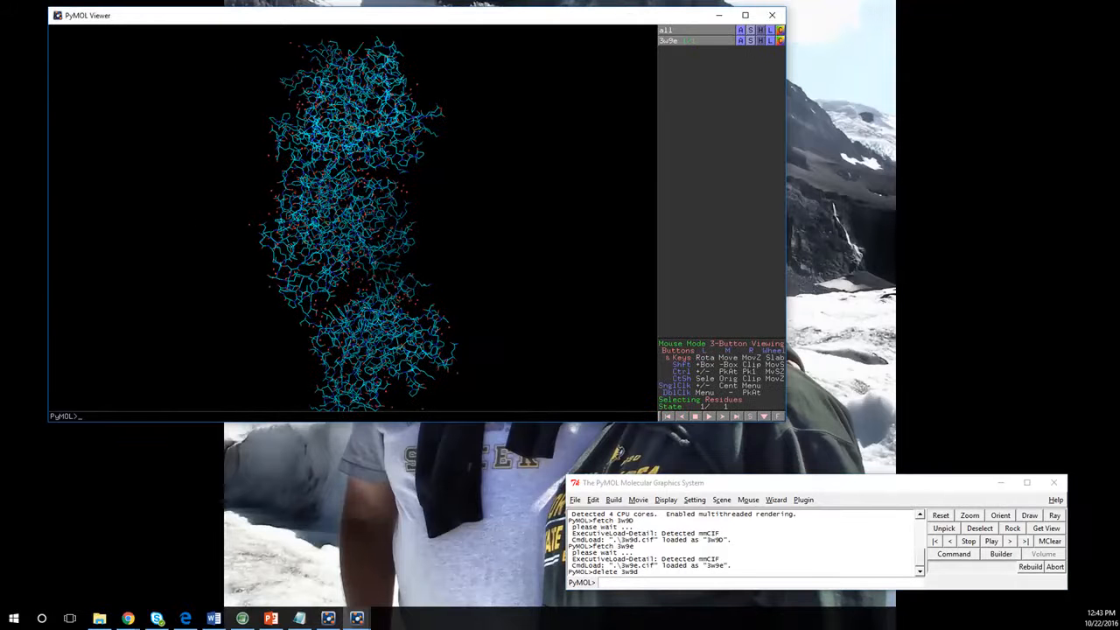
pyautogui.moveTo(368, 175); pyautogui.dragTo(350, 214)
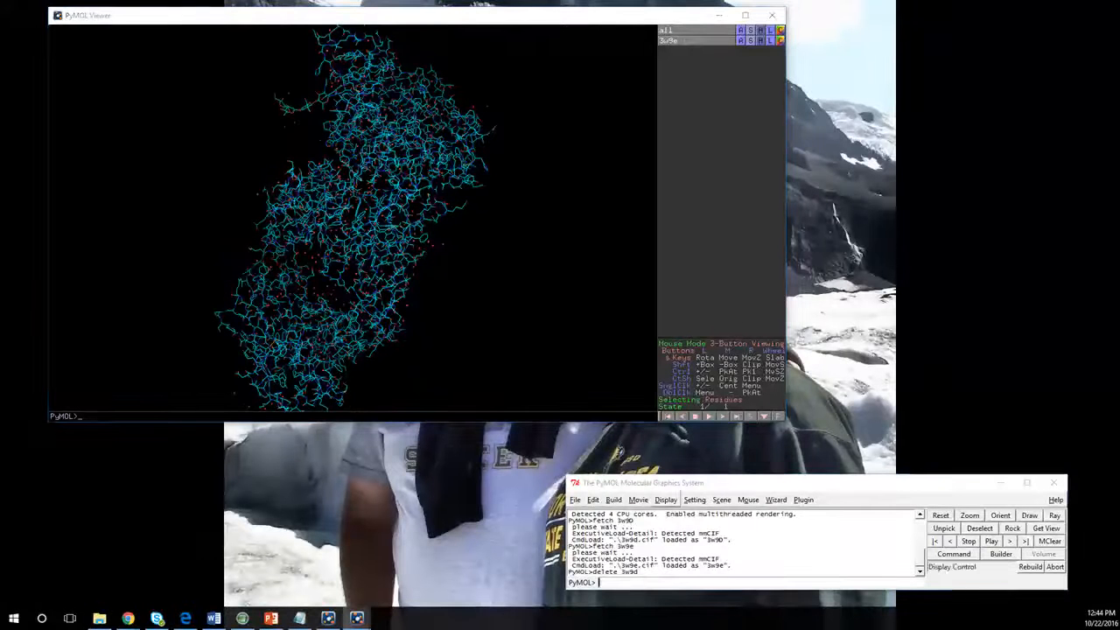
pyautogui.click(665, 499)
pyautogui.press('Return')
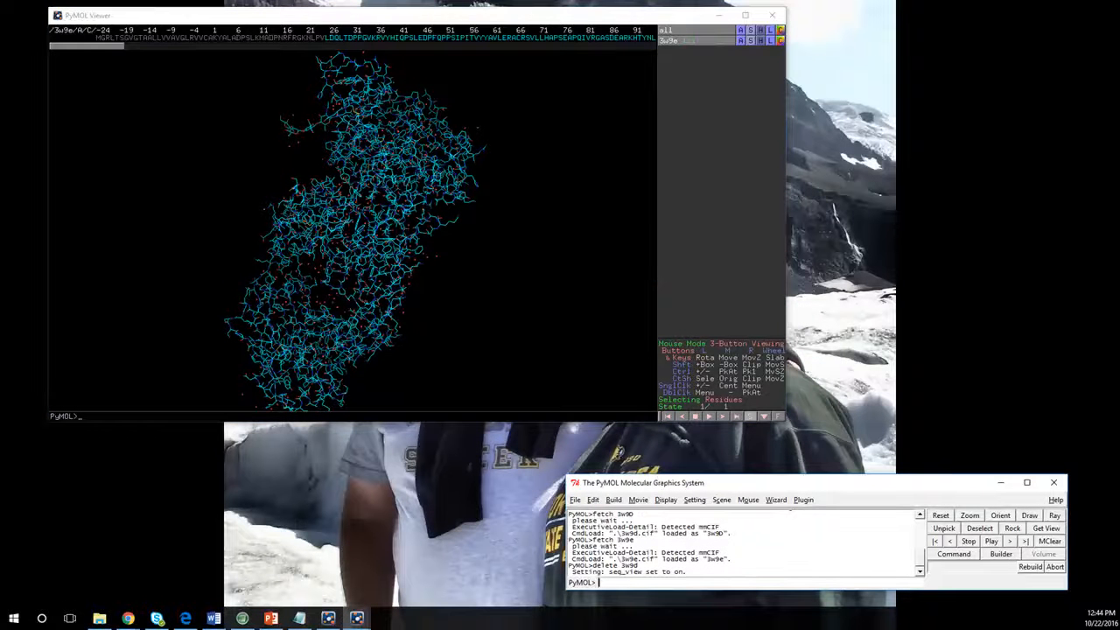
pyautogui.moveTo(87, 47)
pyautogui.mouseDown()
pyautogui.moveTo(584, 46)
pyautogui.moveTo(87, 46)
pyautogui.mouseUp()
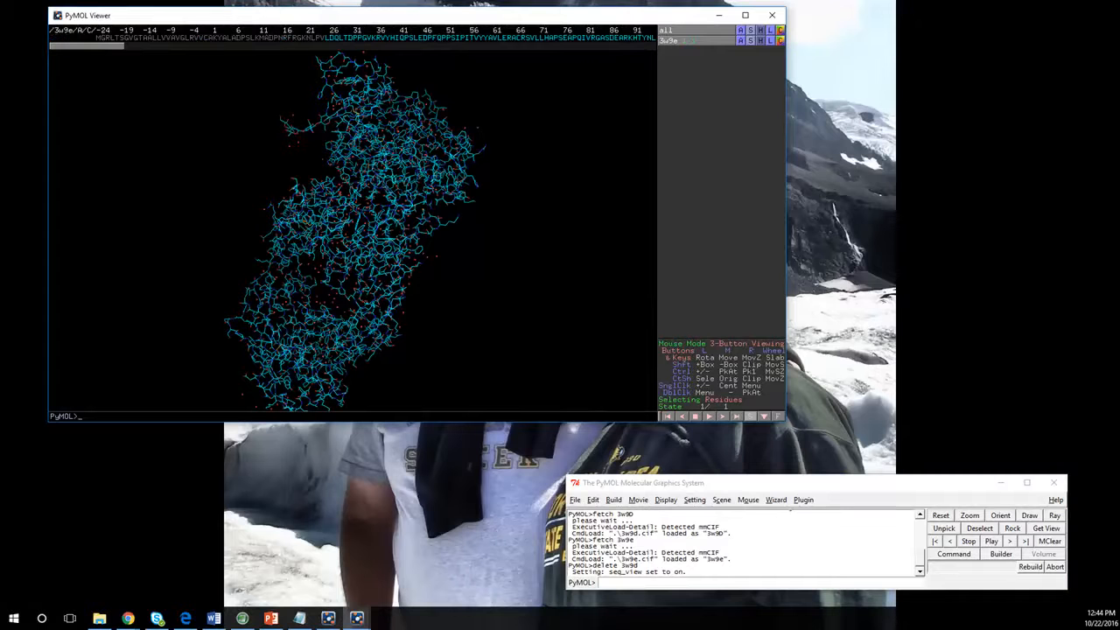
# Switch to MolecularFlipbook, place its window beside the PyMOL view, and rotate 3w9e in PyMOL to compare the two models.
pyautogui.press('F9')
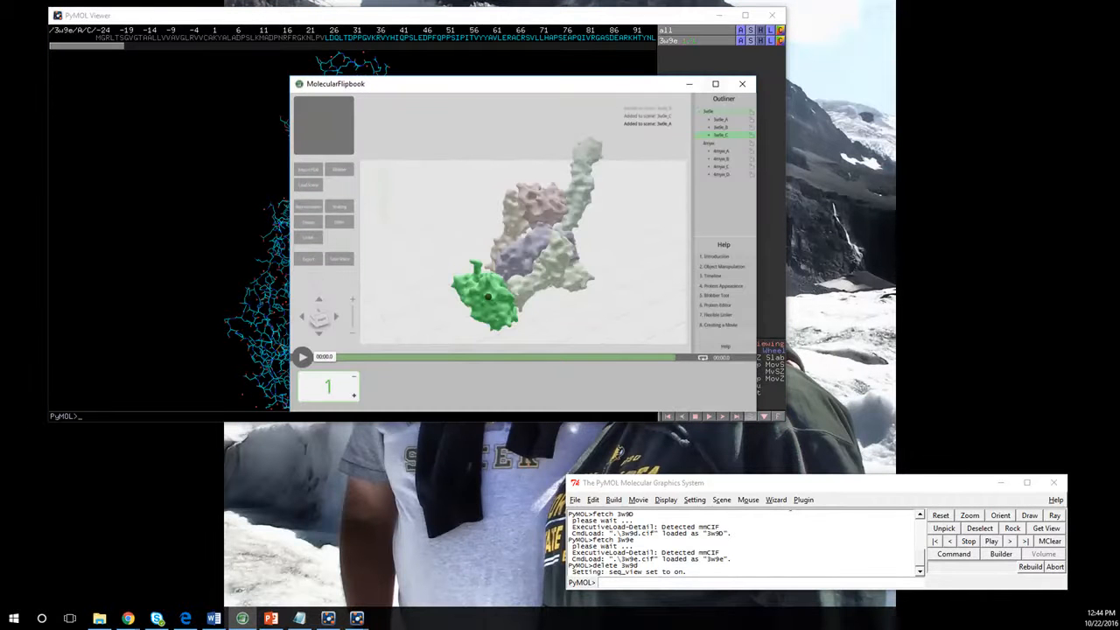
pyautogui.moveTo(523, 84); pyautogui.dragTo(788, 37)
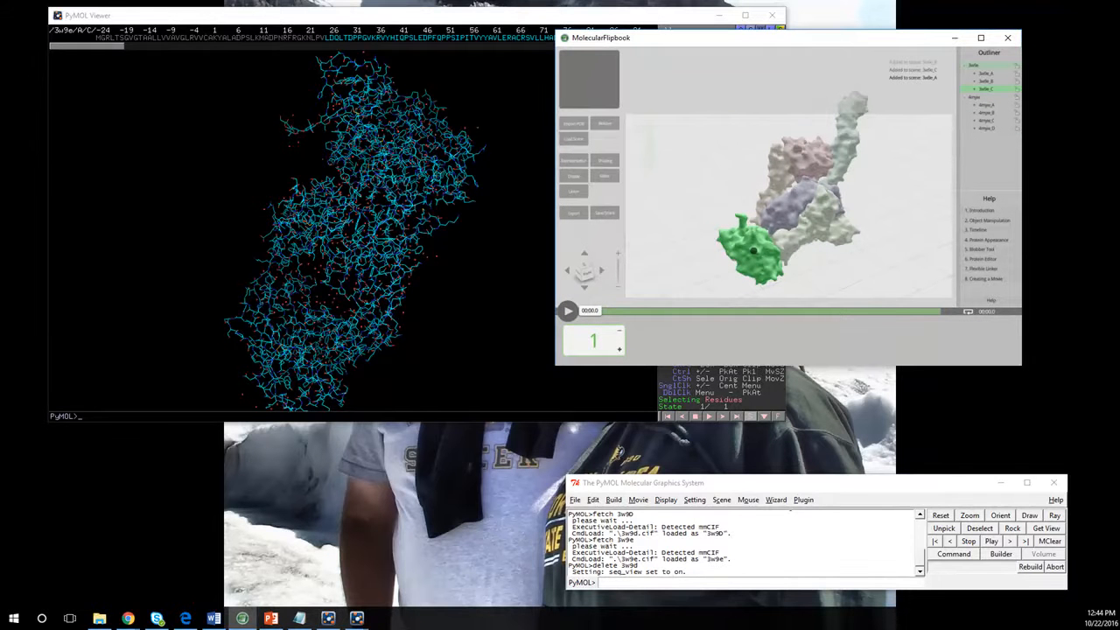
pyautogui.moveTo(367, 193); pyautogui.dragTo(394, 263)
pyautogui.hotkey('alt', 'Tab')
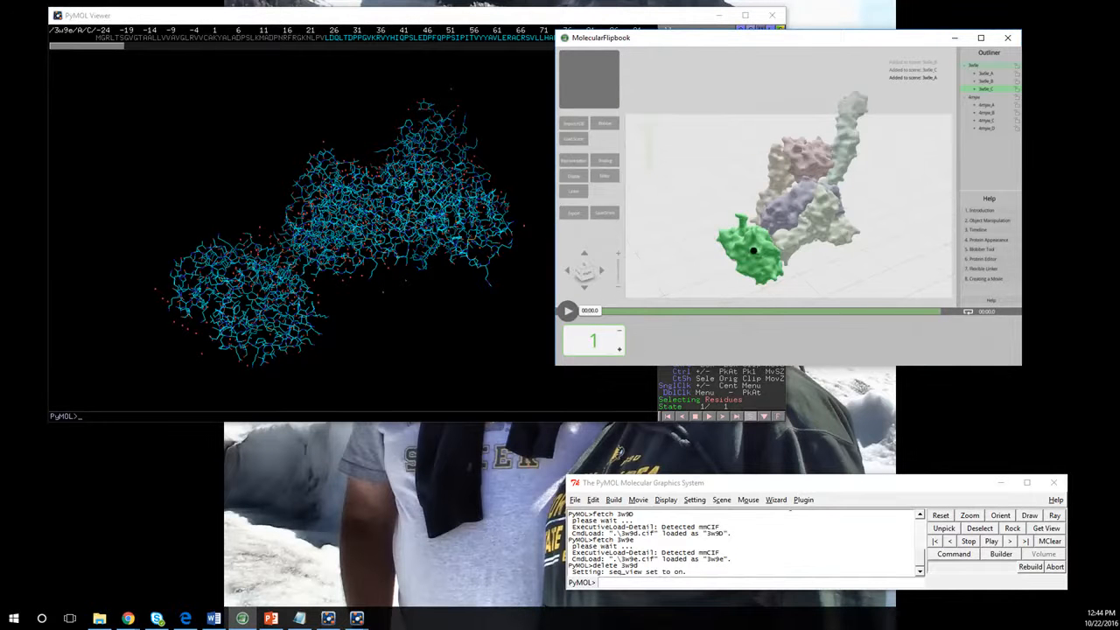
# Select the whole 3w9e structure in MolecularFlipbook, try the Invisible representation, and set it to Surface.
pyautogui.click(713, 201)
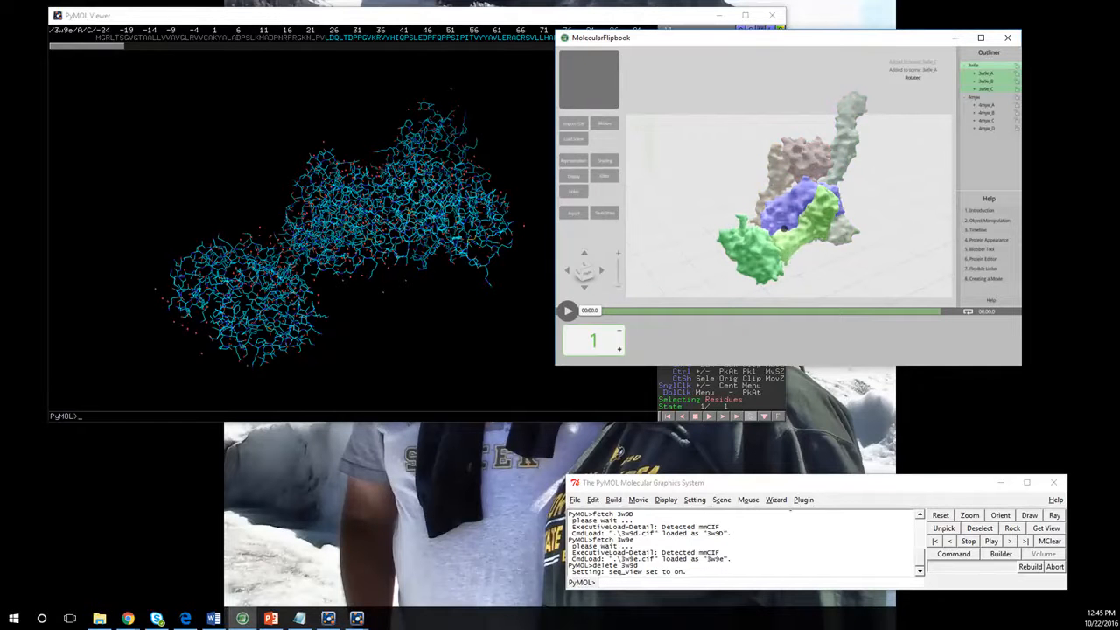
pyautogui.click(573, 161)
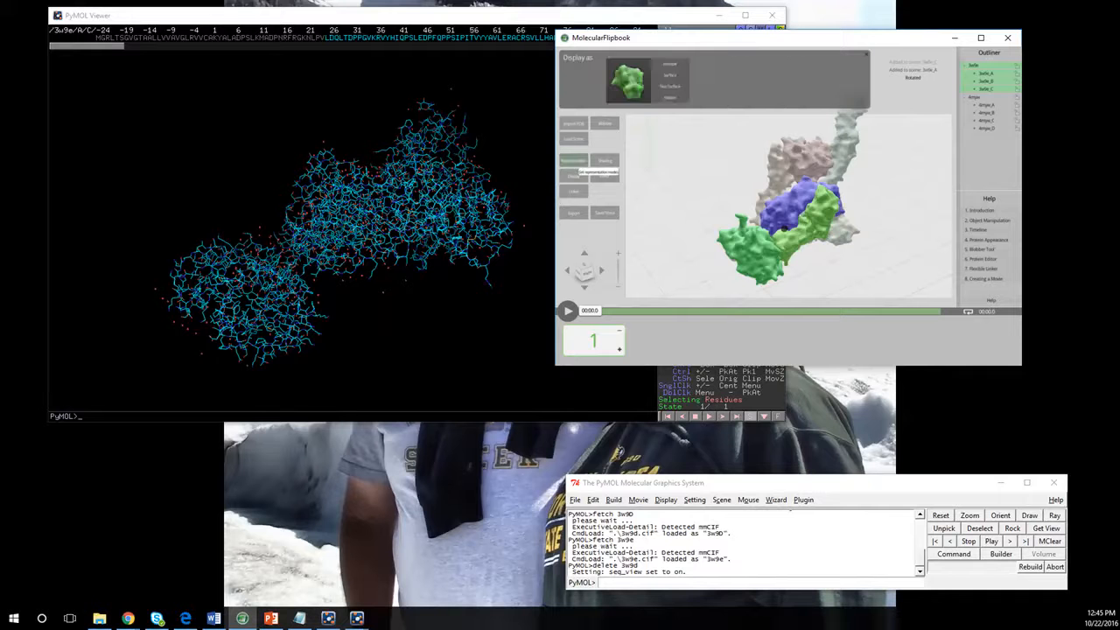
pyautogui.click(669, 64)
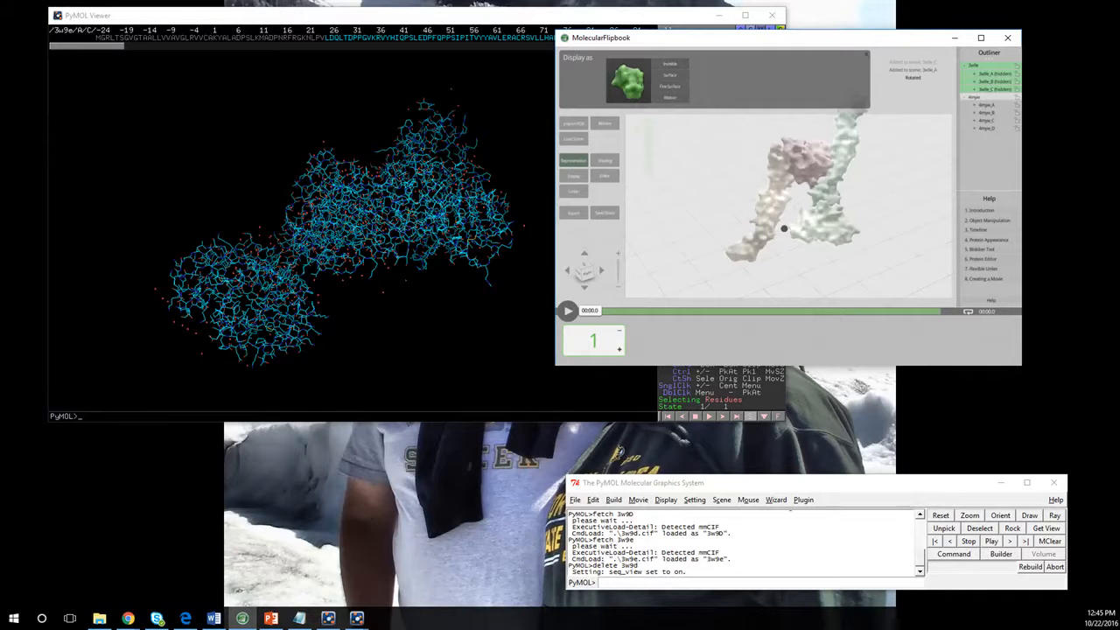
pyautogui.click(669, 76)
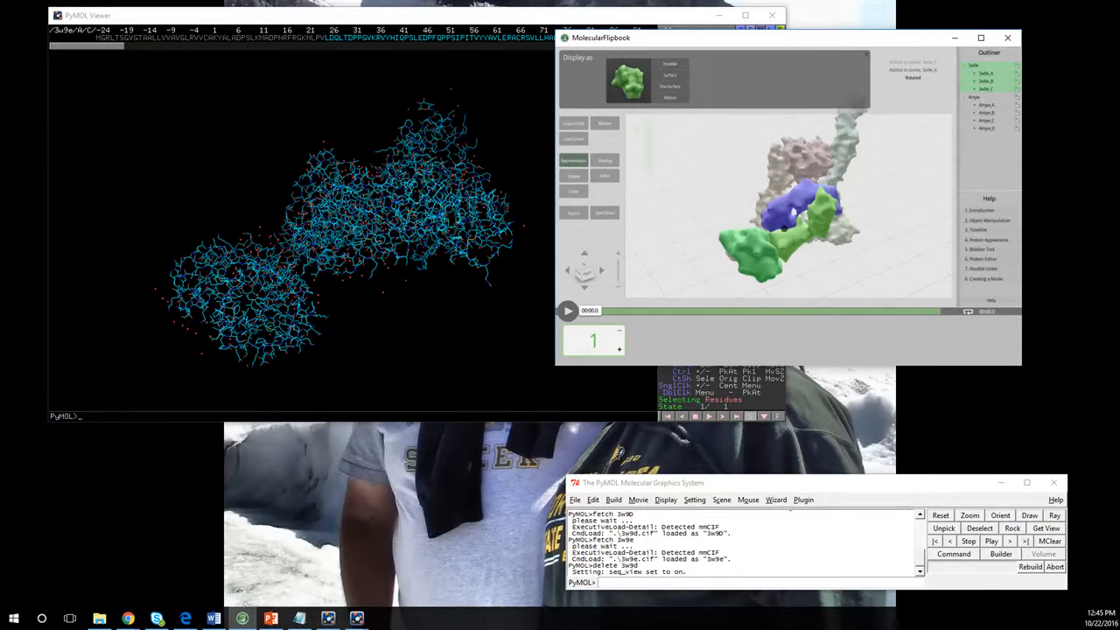
# Make the whole 4myw structure invisible in MolecularFlipbook and rotate the remaining 3w9e model.
pyautogui.click(974, 97)
pyautogui.click(670, 64)
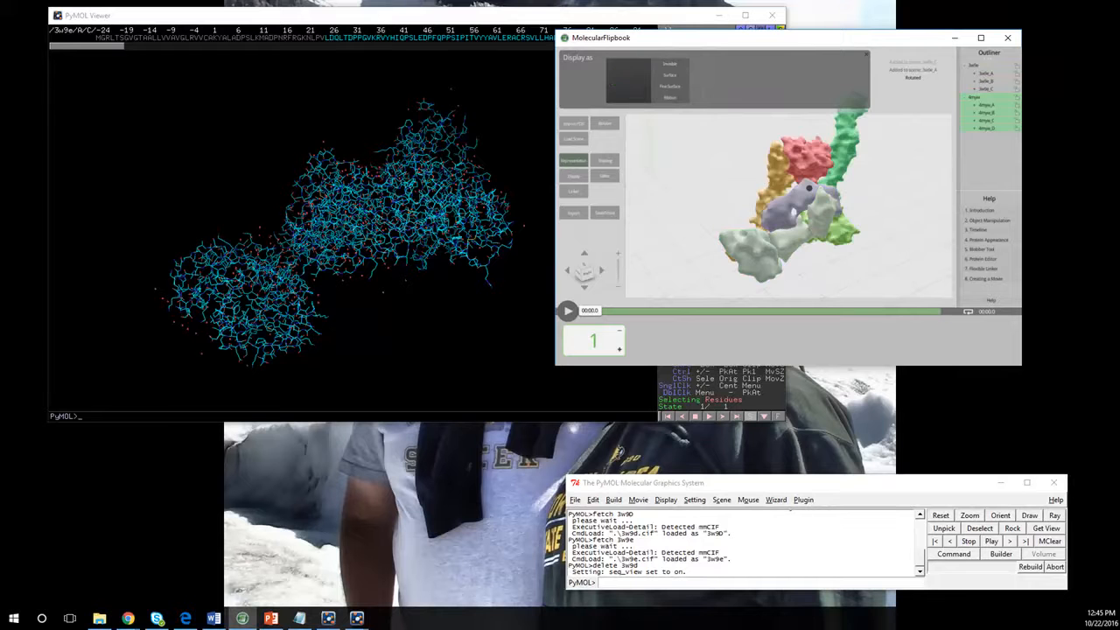
pyautogui.moveTo(809, 187); pyautogui.dragTo(814, 212)
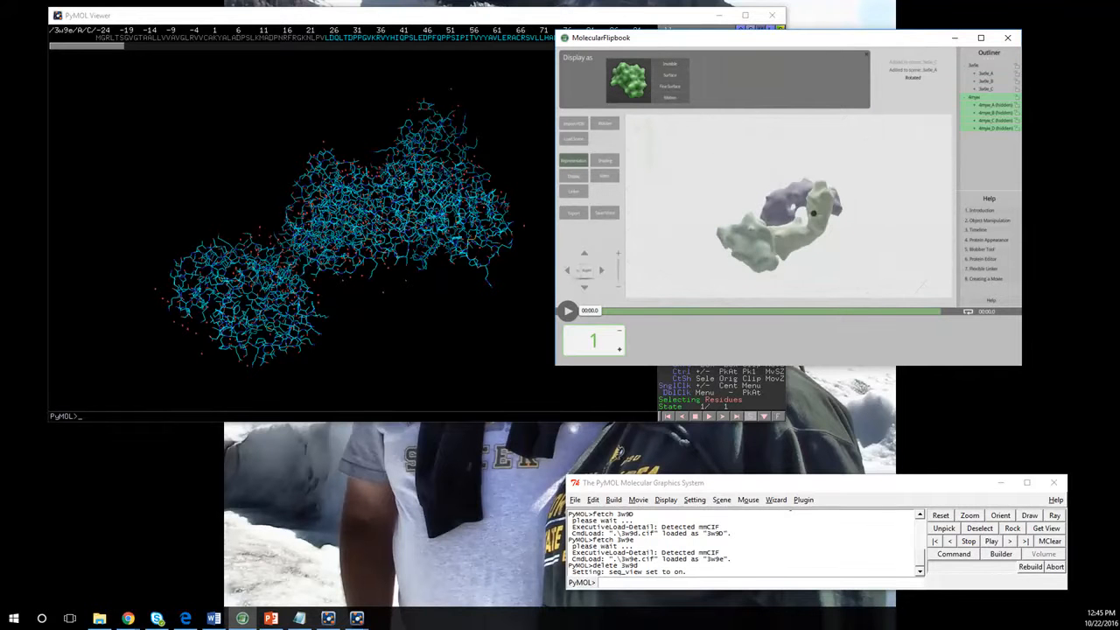
# Switch to PyMOL and create the selection gD from chain C with "select gD, chain C".
pyautogui.click(674, 581)
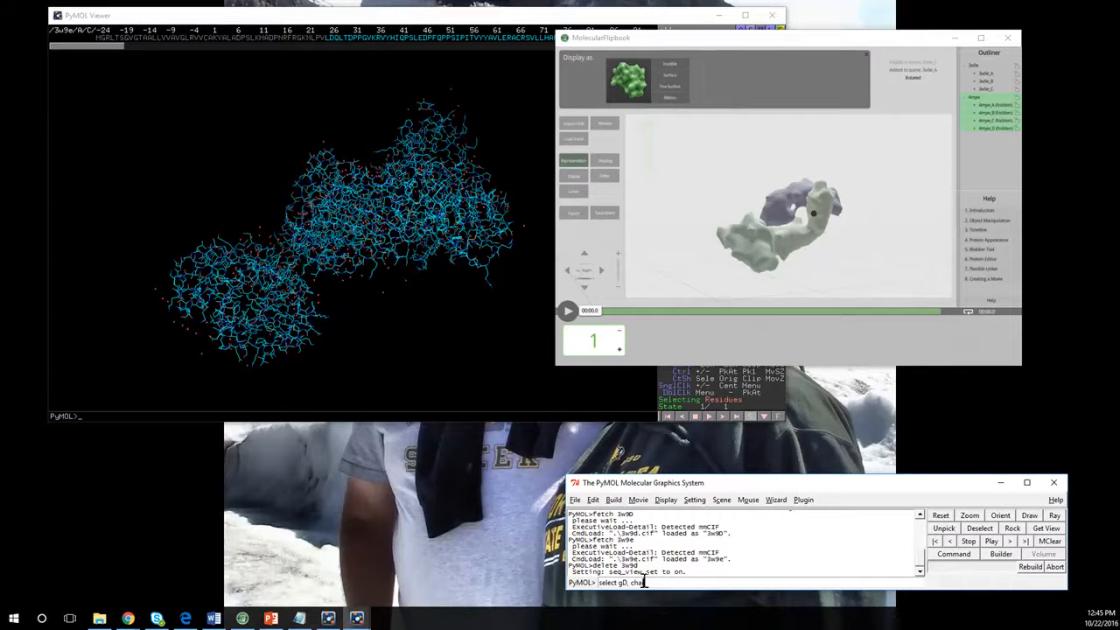
pyautogui.write('n')
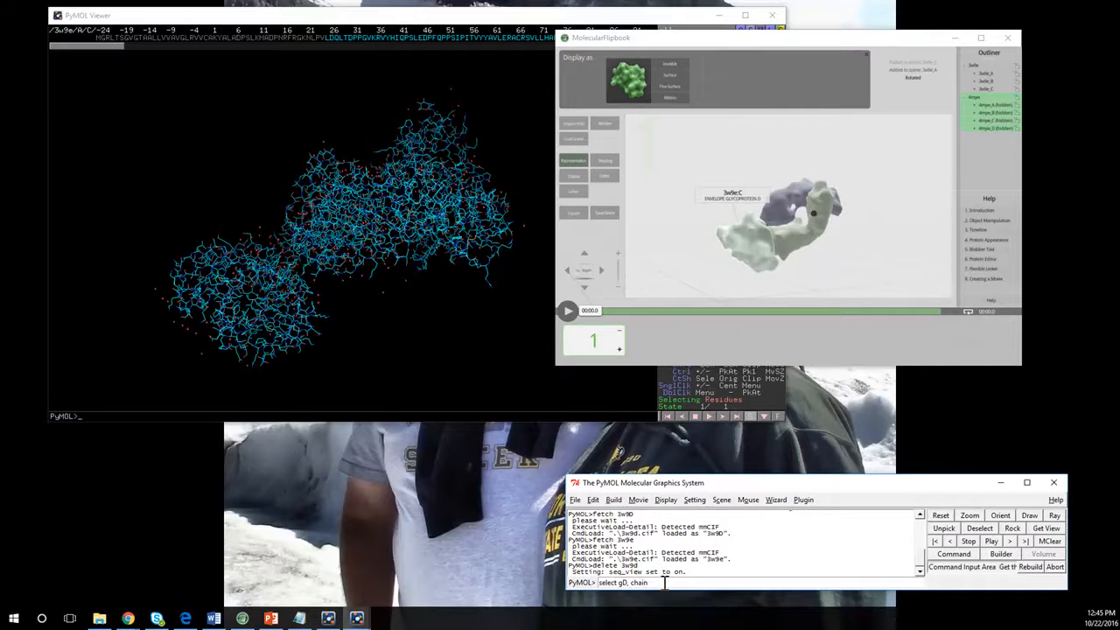
pyautogui.write(' C')
pyautogui.press('Return')
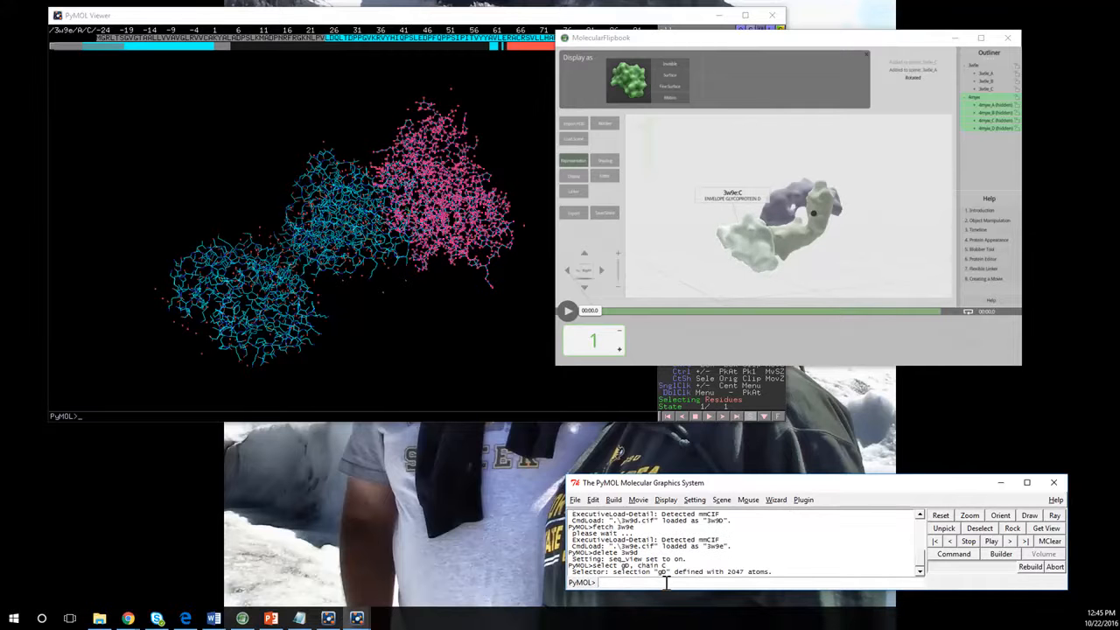
# Create the antibody selection e317L from chain B with "select e317L, chain B".
pyautogui.moveTo(490, 289); pyautogui.dragTo(324, 298)
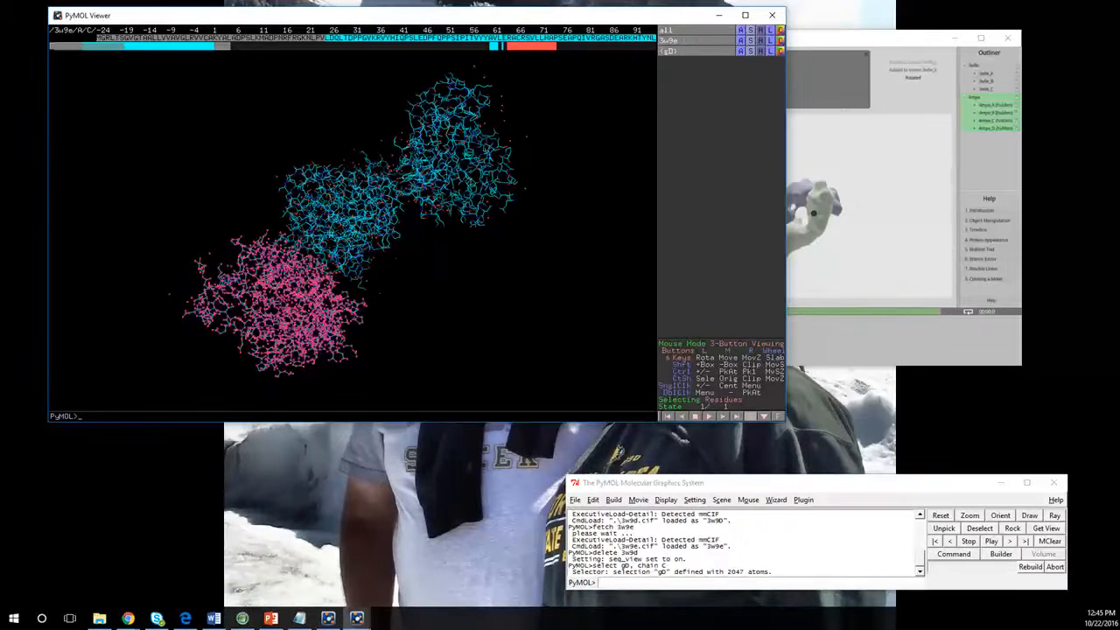
pyautogui.click(643, 582)
pyautogui.write('s')
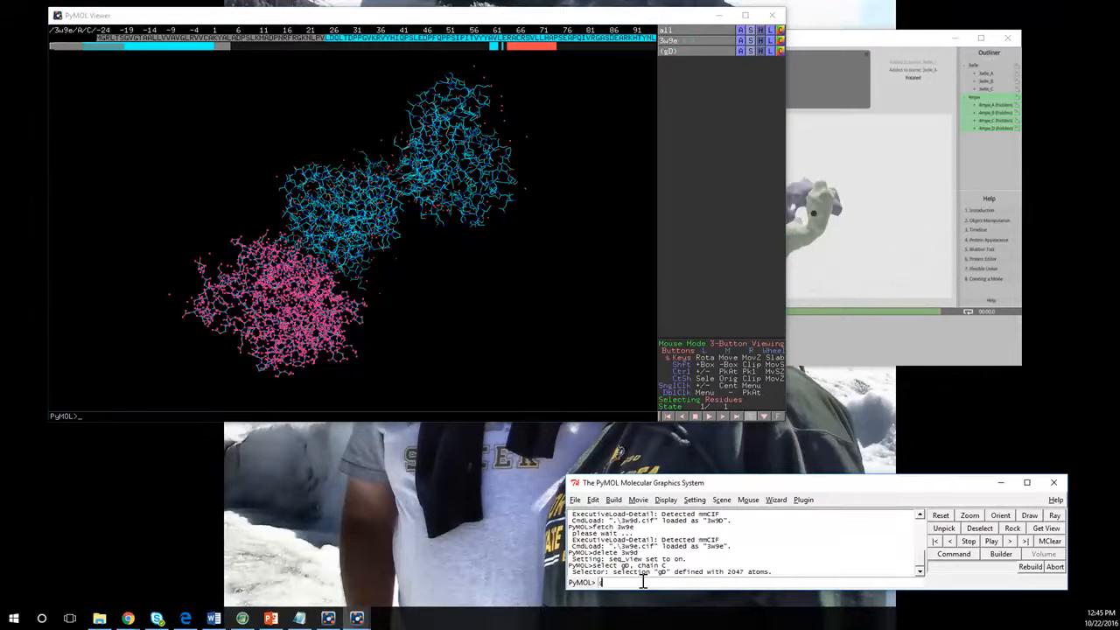
pyautogui.write('elect e317L, g')
pyautogui.press('Return')
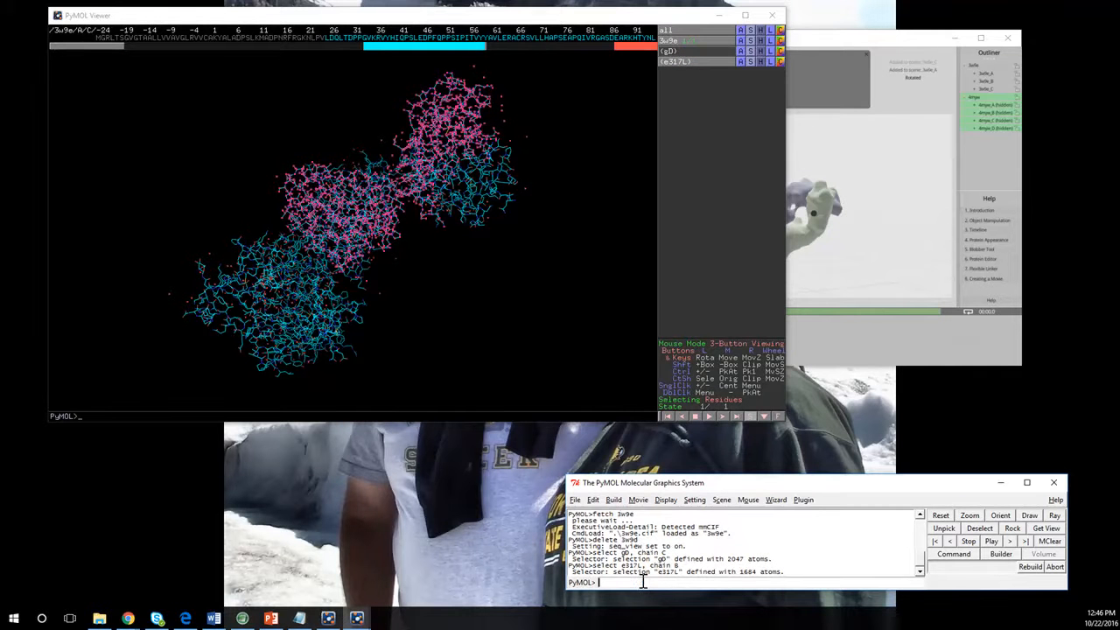
# Create the antibody selection e317H from chain A with "select e317H, chain A".
pyautogui.moveTo(350, 227)
pyautogui.mouseDown()
pyautogui.moveTo(455, 231)
pyautogui.moveTo(328, 232)
pyautogui.moveTo(350, 231)
pyautogui.mouseUp()
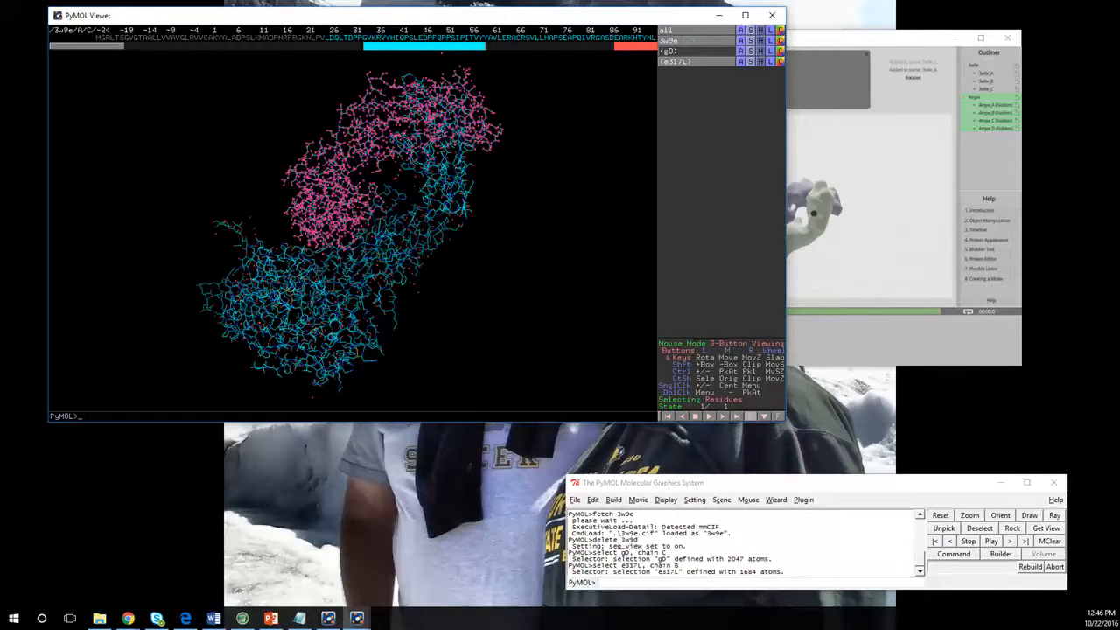
pyautogui.click(643, 582)
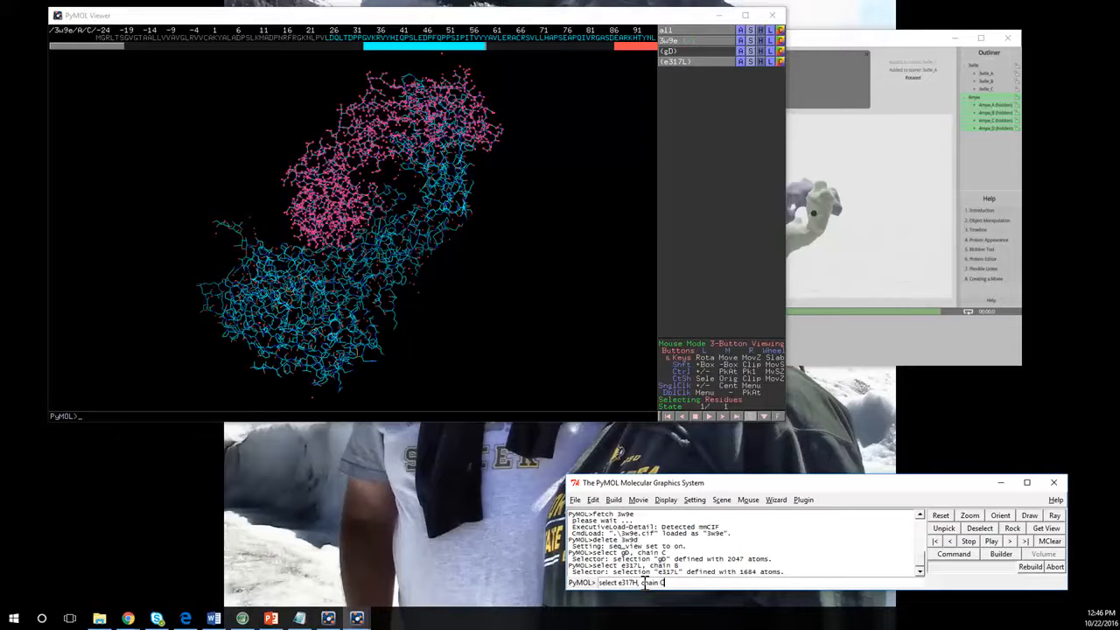
pyautogui.press('Return')
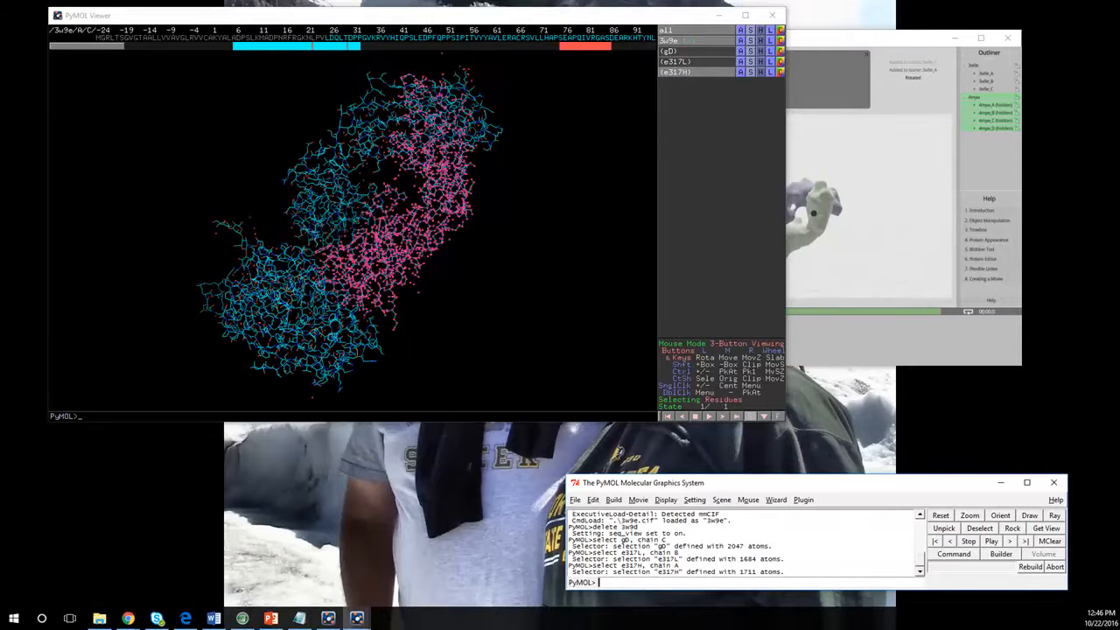
# Hide everything for the e317H selection, check the e317L and e317H highlights, and turn the selection highlighting off.
pyautogui.moveTo(351, 227)
pyautogui.mouseDown()
pyautogui.moveTo(354, 284)
pyautogui.moveTo(367, 223)
pyautogui.mouseUp()
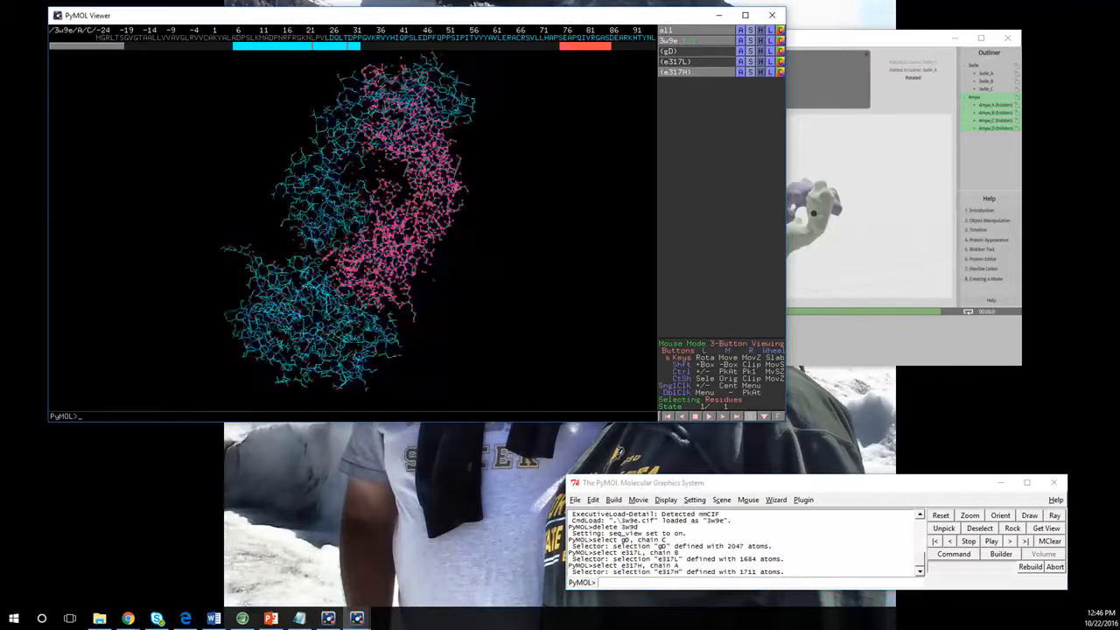
pyautogui.click(760, 71)
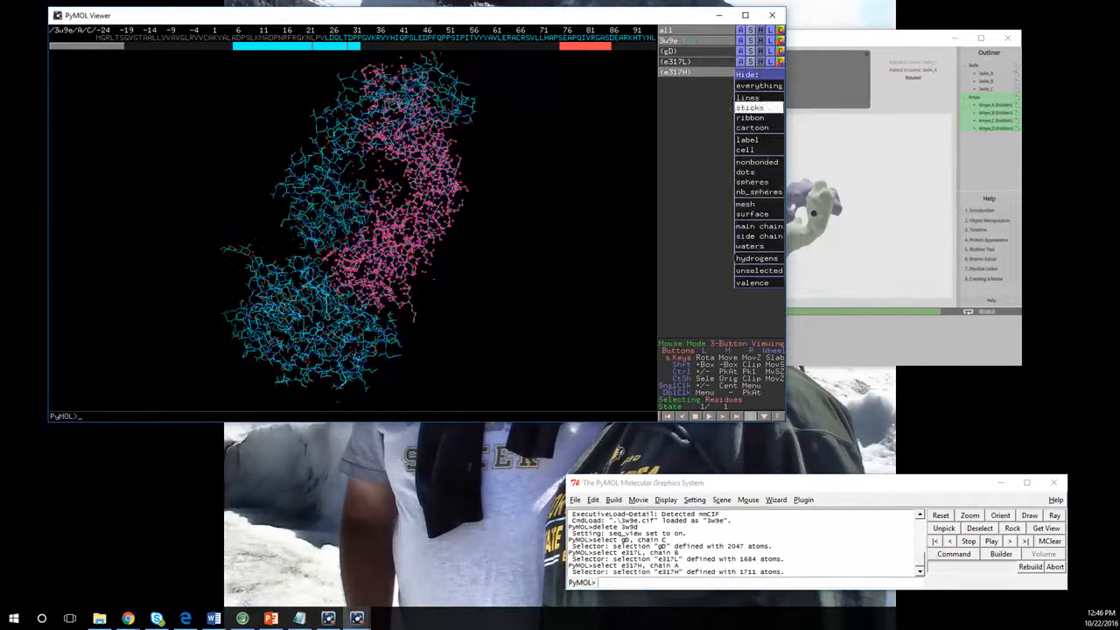
pyautogui.click(758, 86)
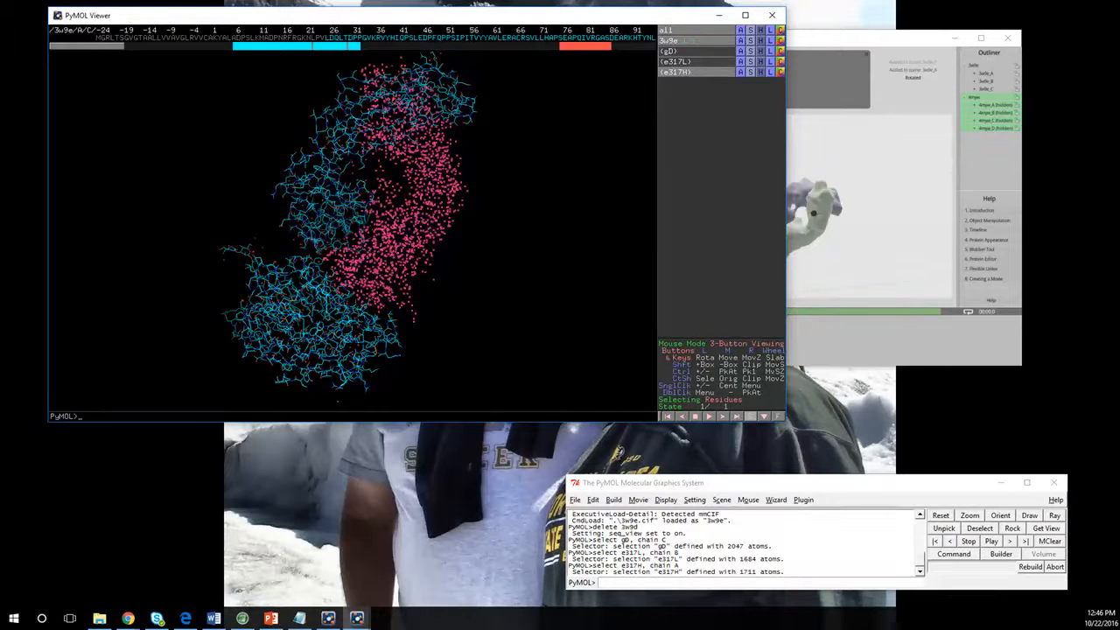
pyautogui.click(677, 62)
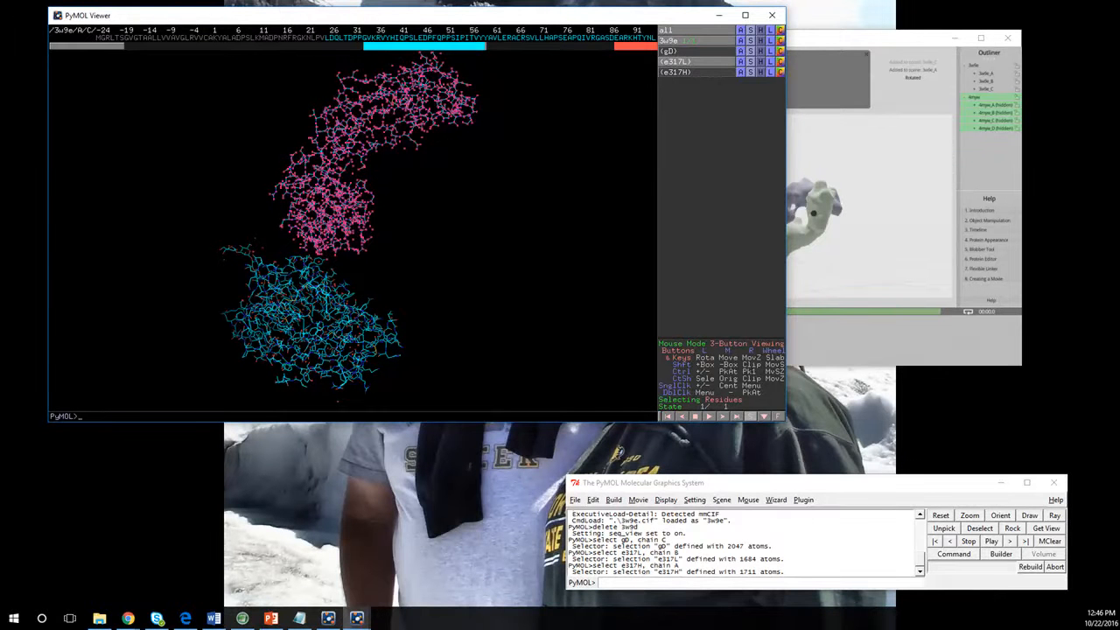
pyautogui.click(677, 72)
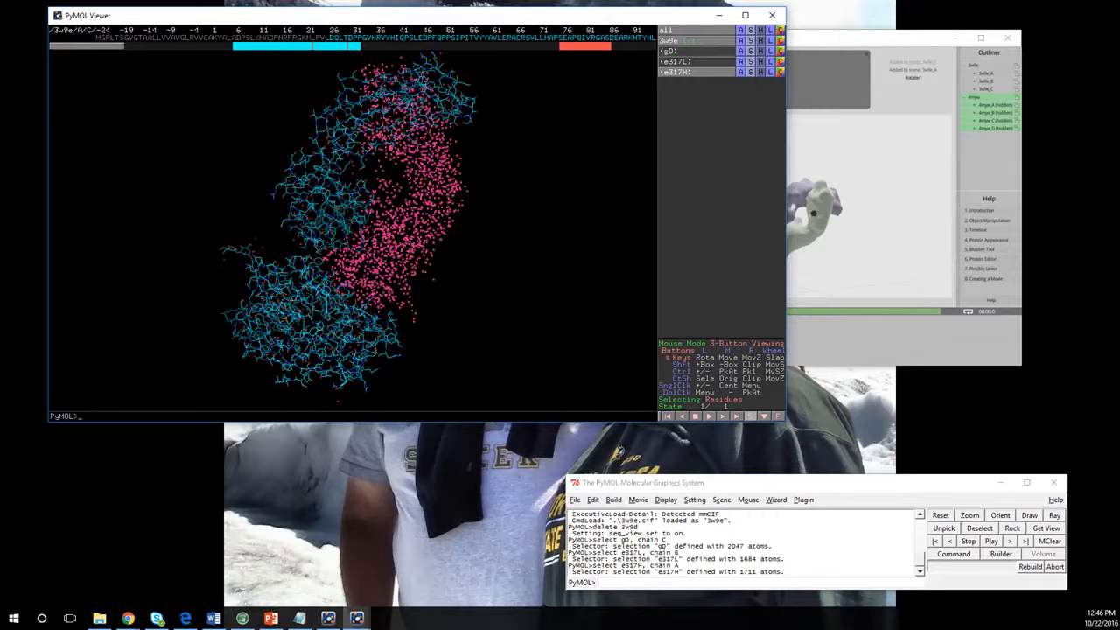
pyautogui.click(678, 72)
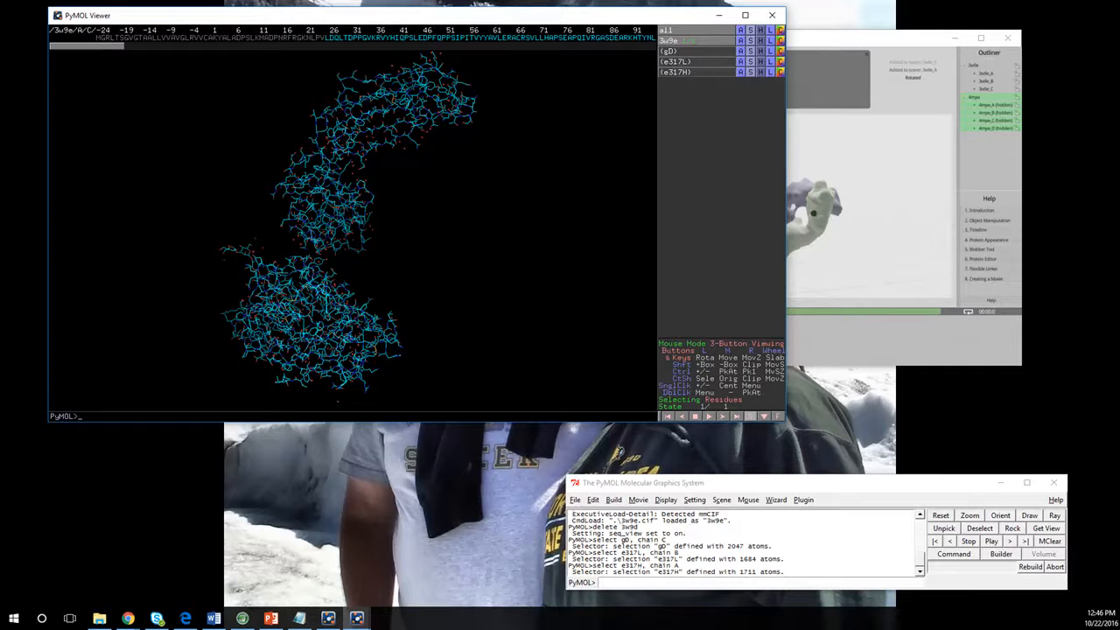
# Hide everything for the e317L selection and rotate the view to the remaining gD chain.
pyautogui.click(761, 62)
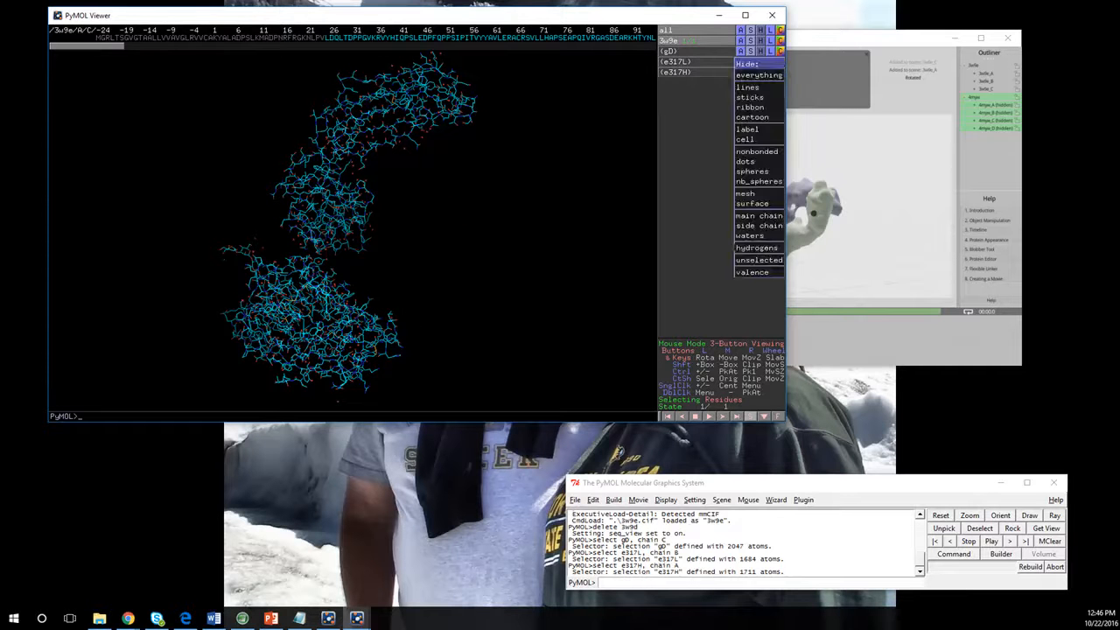
pyautogui.click(760, 75)
pyautogui.moveTo(342, 289); pyautogui.dragTo(337, 224)
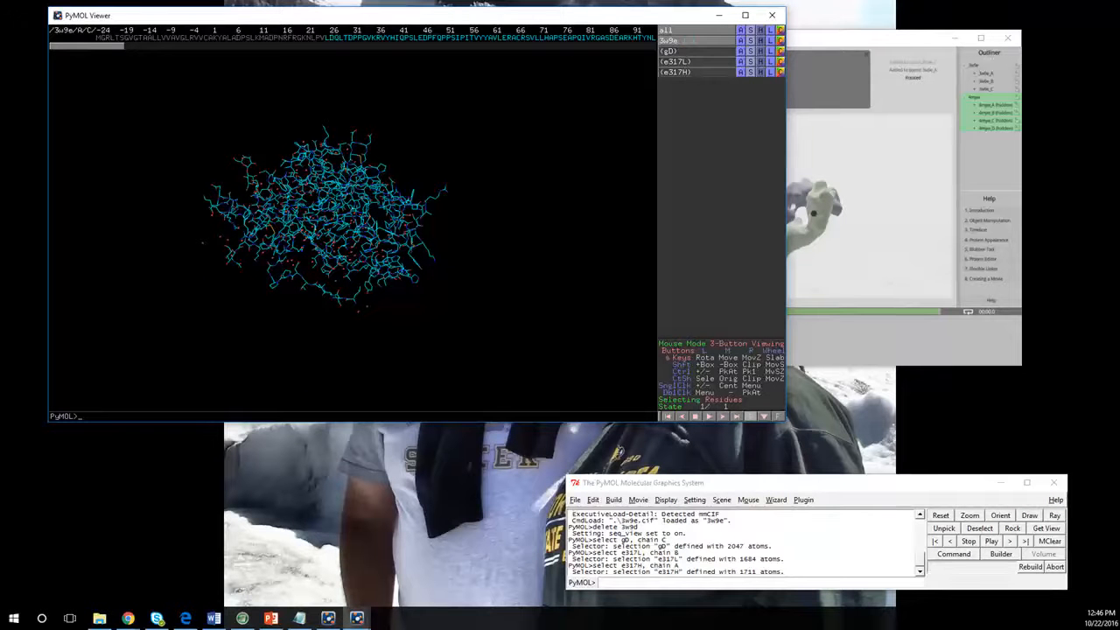
# Show the gD selection as spheres.
pyautogui.click(750, 41)
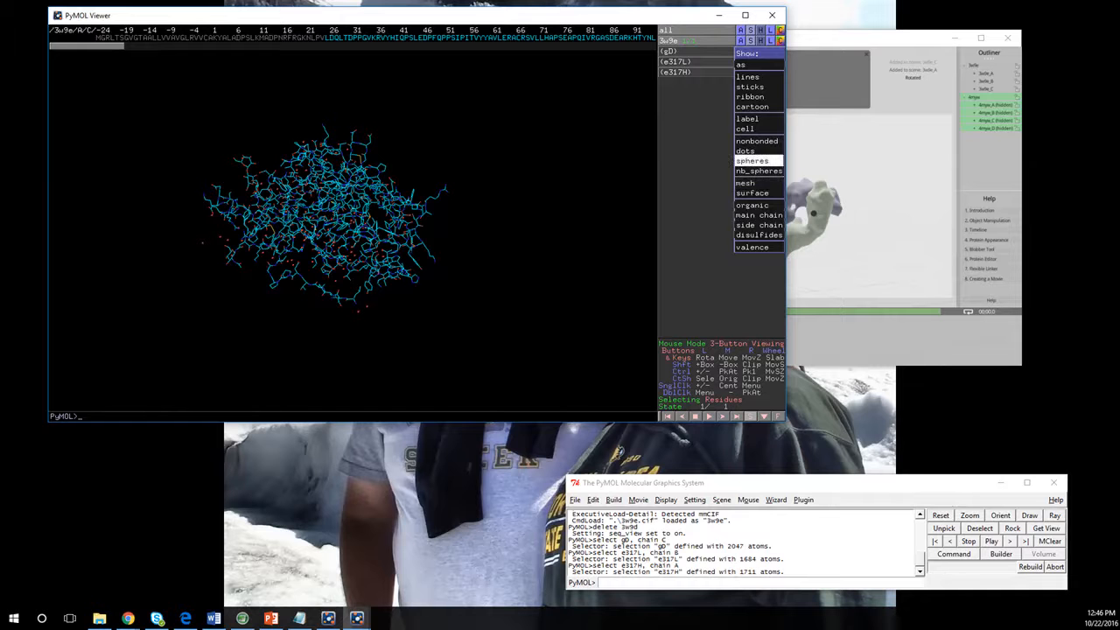
pyautogui.click(752, 161)
pyautogui.moveTo(350, 263); pyautogui.dragTo(427, 178)
# Color the gD spheres white and rotate the protein to inspect its surface.
pyautogui.click(780, 50)
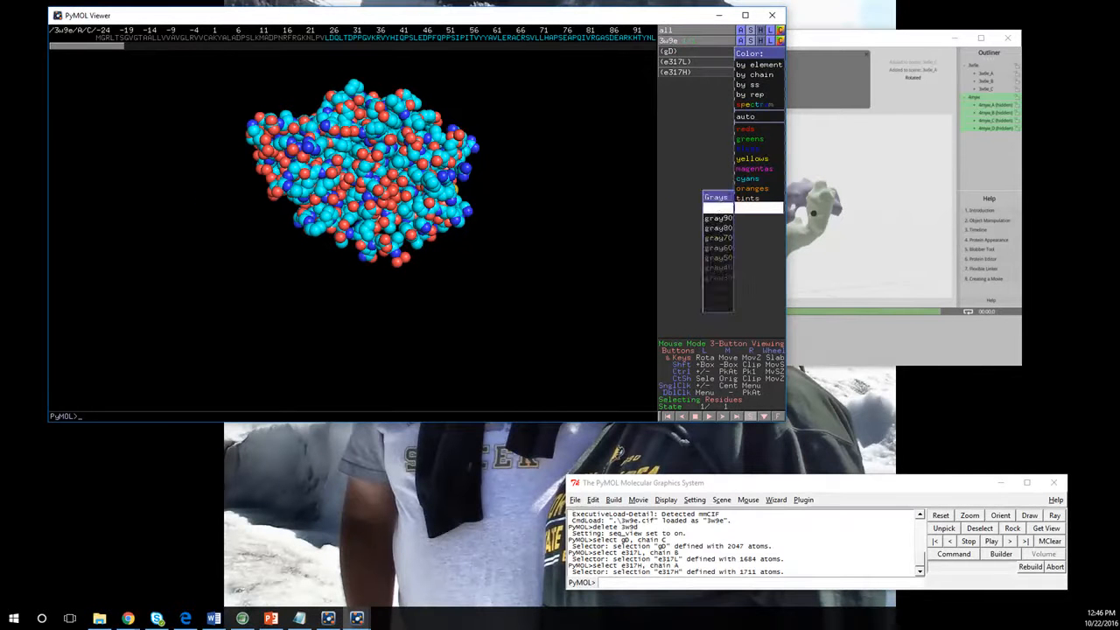
pyautogui.moveTo(757, 208)
pyautogui.click(716, 207)
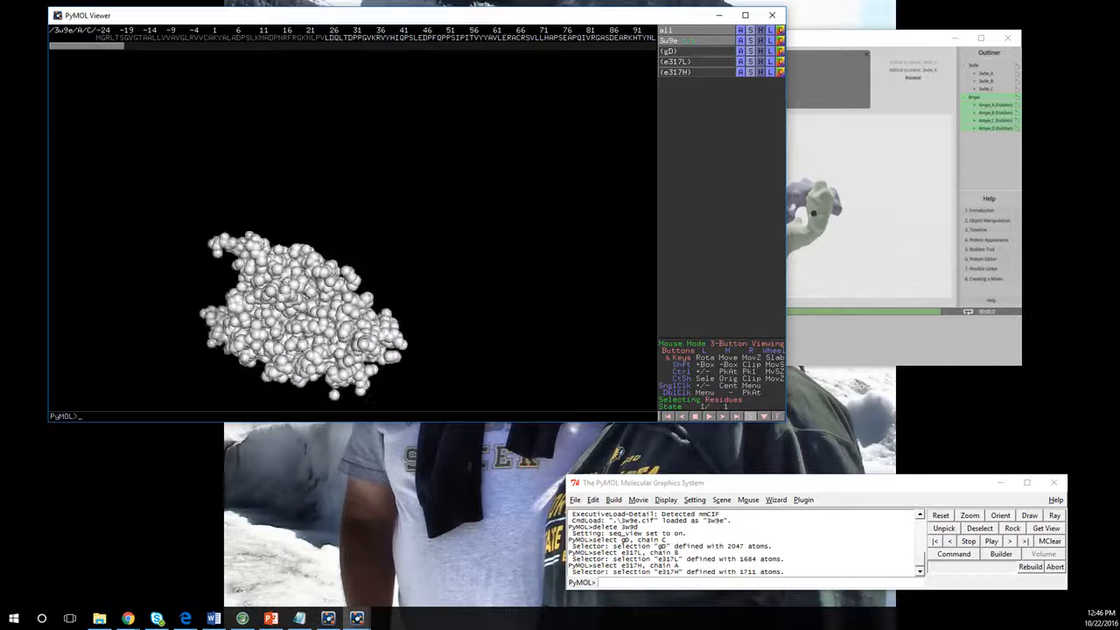
pyautogui.moveTo(306, 192)
pyautogui.mouseDown()
pyautogui.moveTo(372, 236)
pyautogui.moveTo(442, 206)
pyautogui.moveTo(516, 223)
pyautogui.moveTo(438, 197)
pyautogui.moveTo(308, 241)
pyautogui.moveTo(311, 207)
pyautogui.mouseUp()
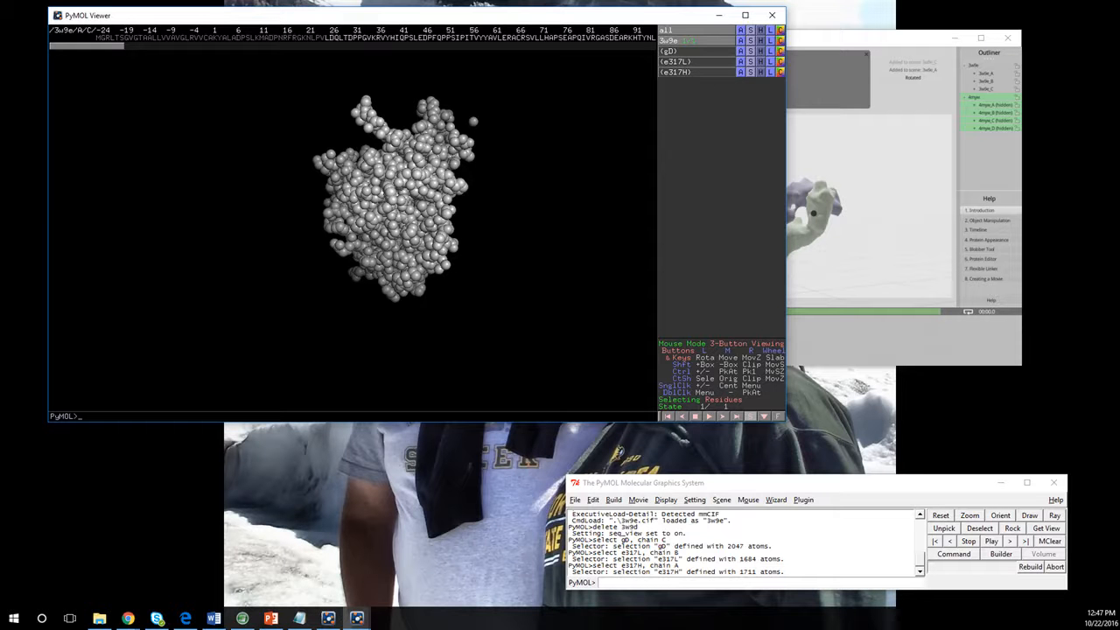
# Select the K residue just before HTYNL in gD's sequence and color it magenta.
pyautogui.moveTo(89, 46); pyautogui.dragTo(127, 47)
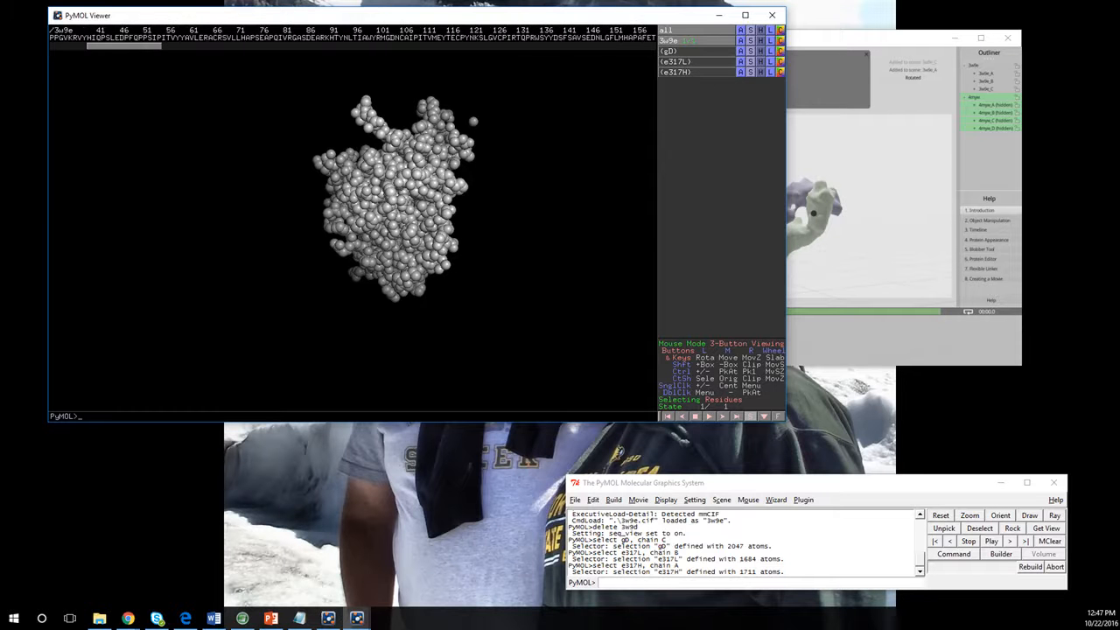
pyautogui.click(327, 37)
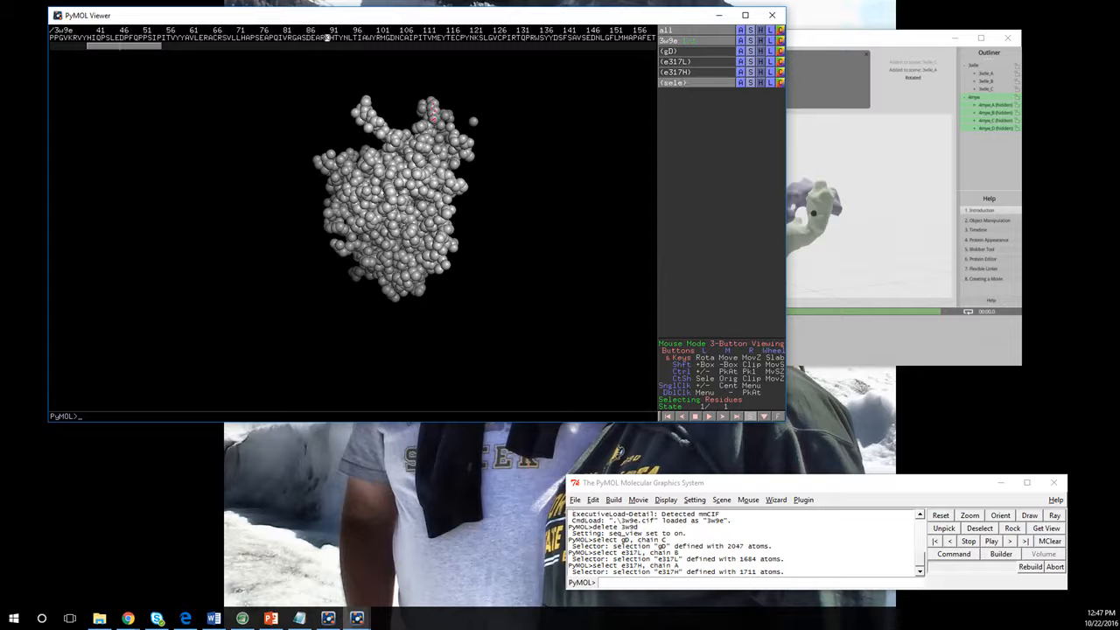
pyautogui.rightClick(327, 37)
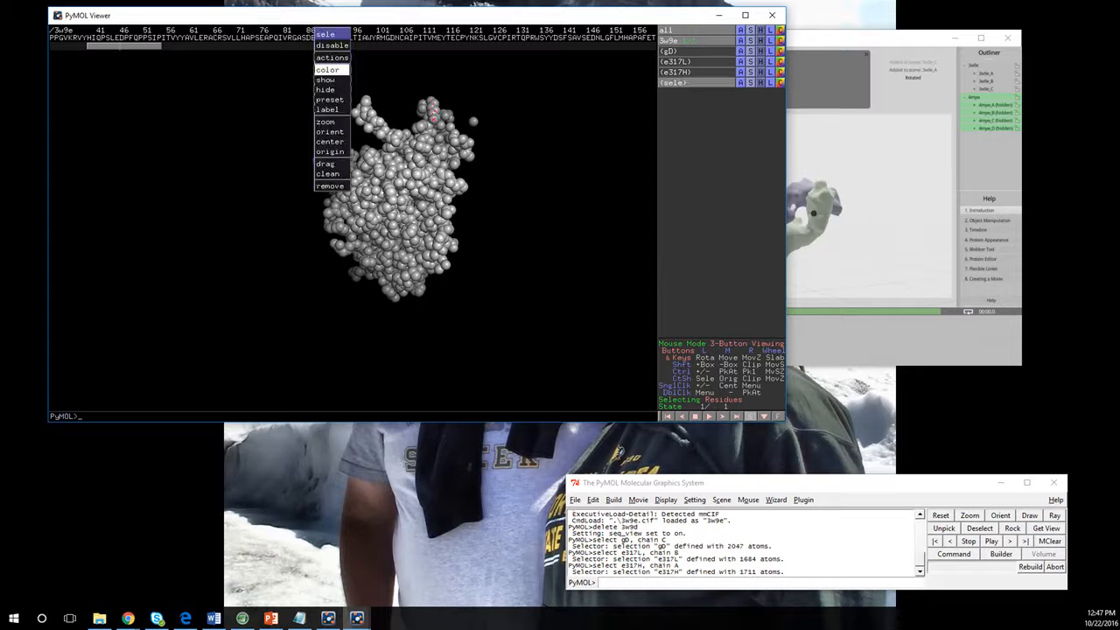
pyautogui.moveTo(328, 70)
pyautogui.moveTo(371, 174)
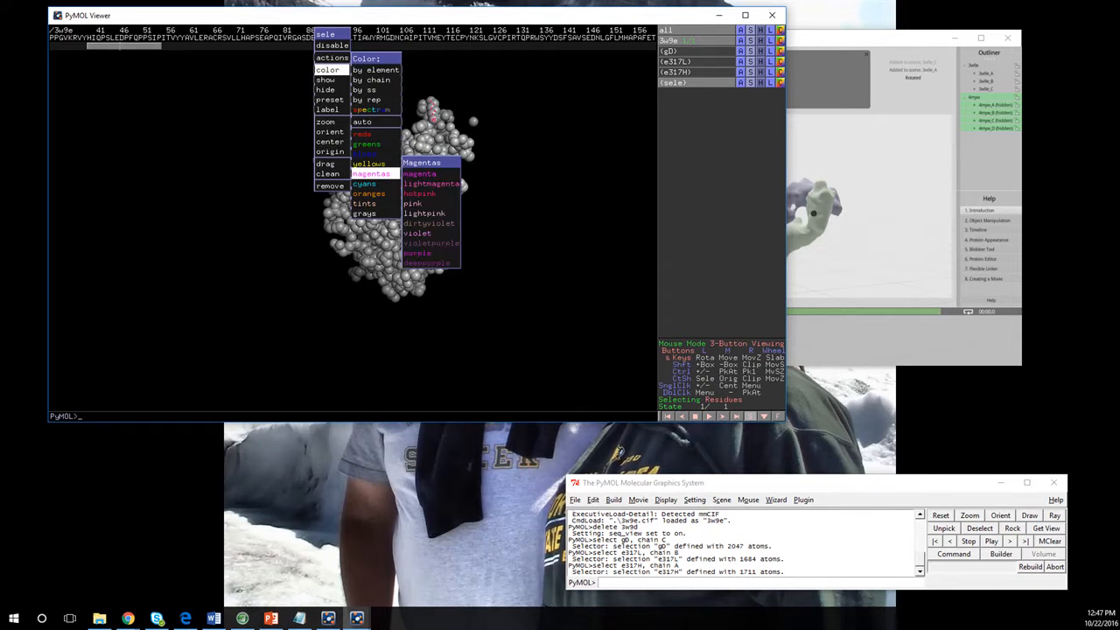
pyautogui.click(420, 174)
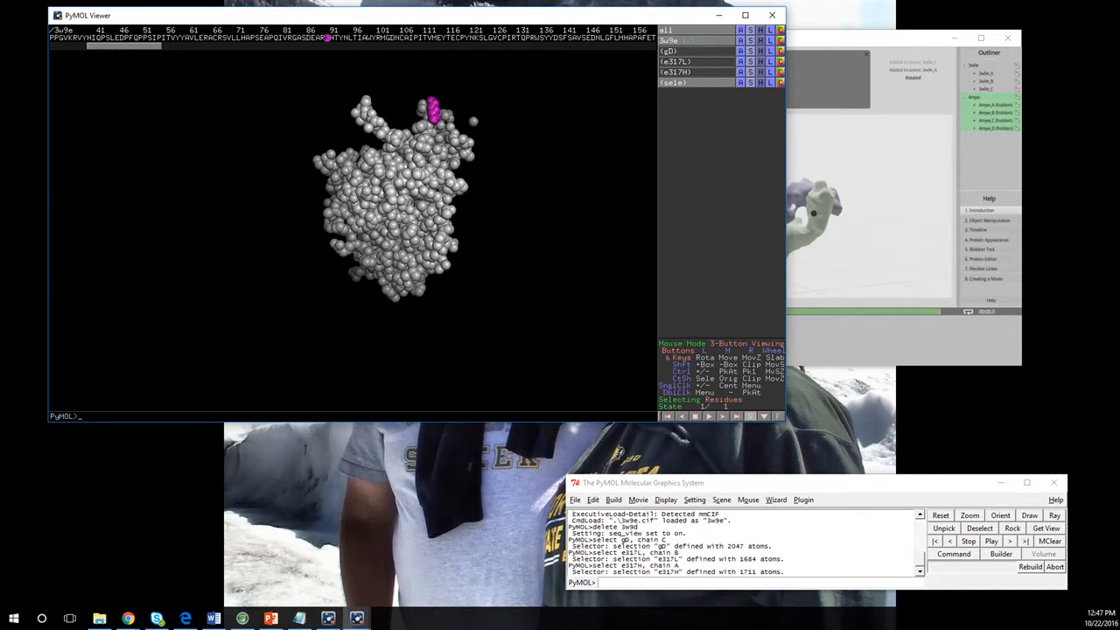
pyautogui.moveTo(123, 46); pyautogui.dragTo(314, 47)
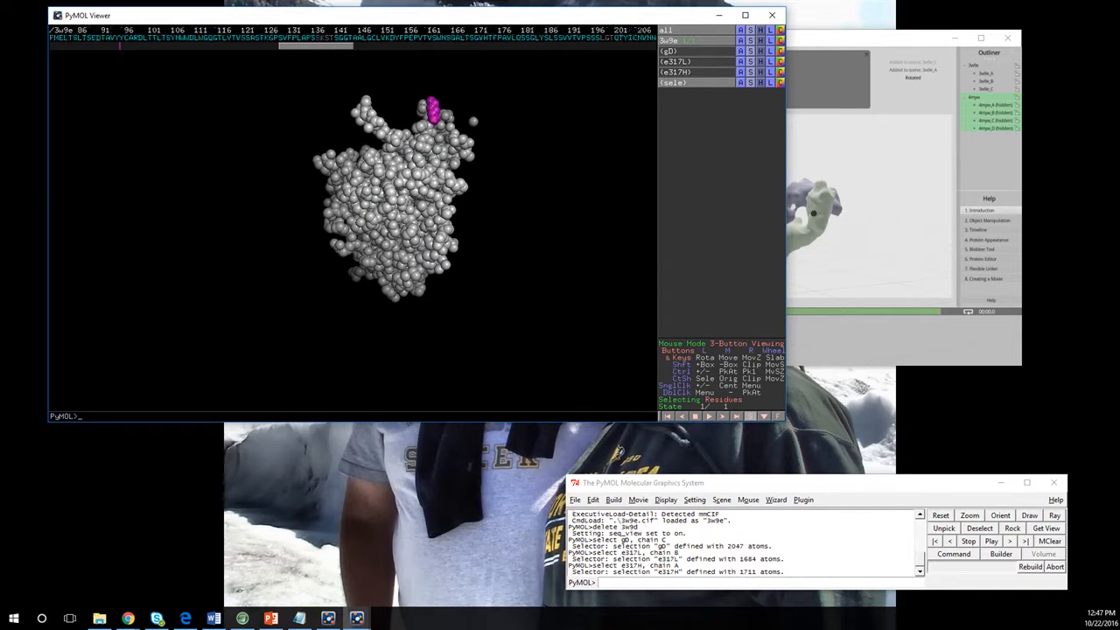